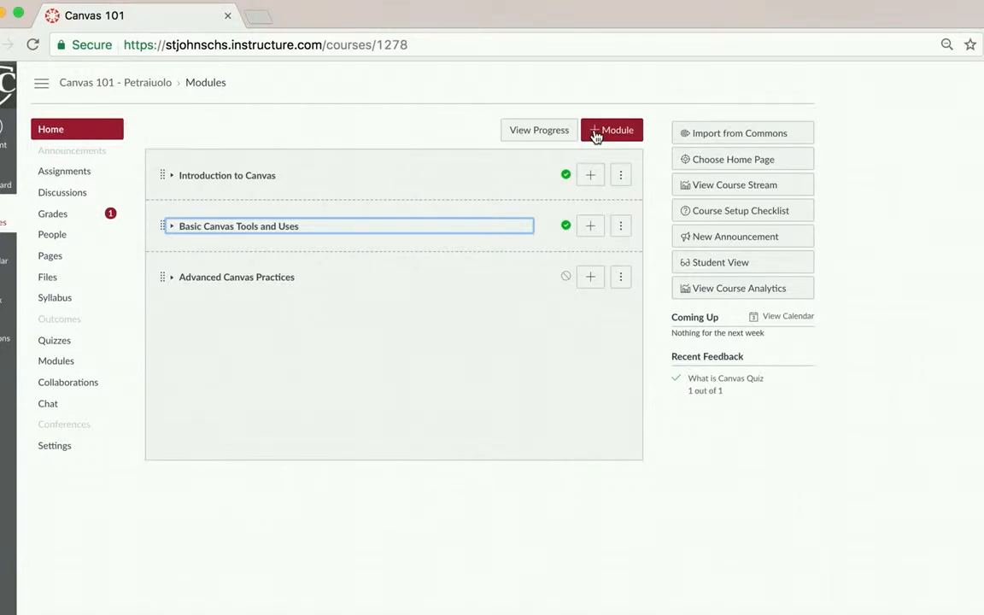
Create a new course module named "What is Canvas?".
{"action": "left_click", "coordinate": [595, 137]}
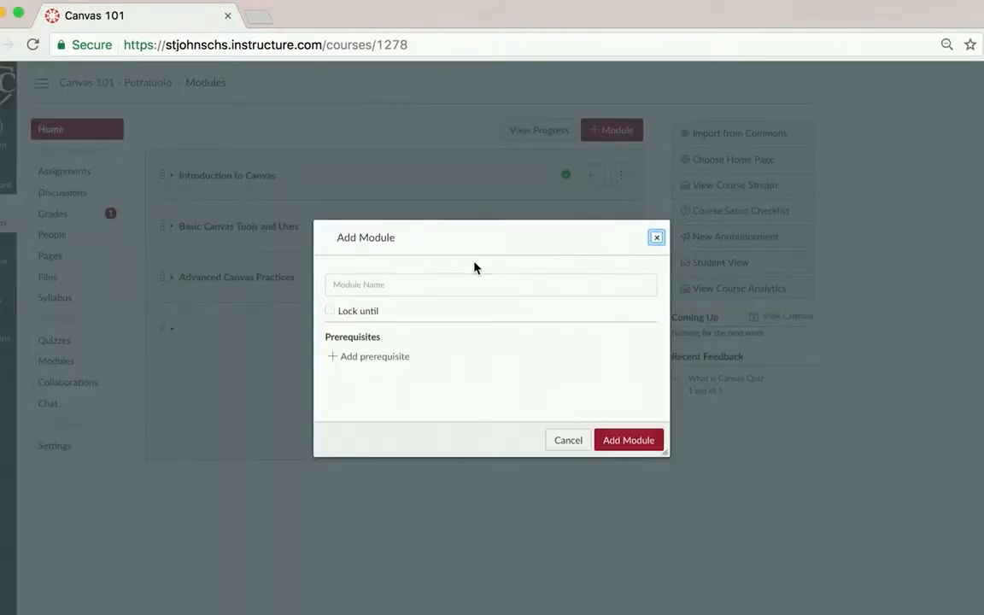
{"action": "left_click", "coordinate": [472, 285]}
{"action": "type", "text": "What is Canvas"}
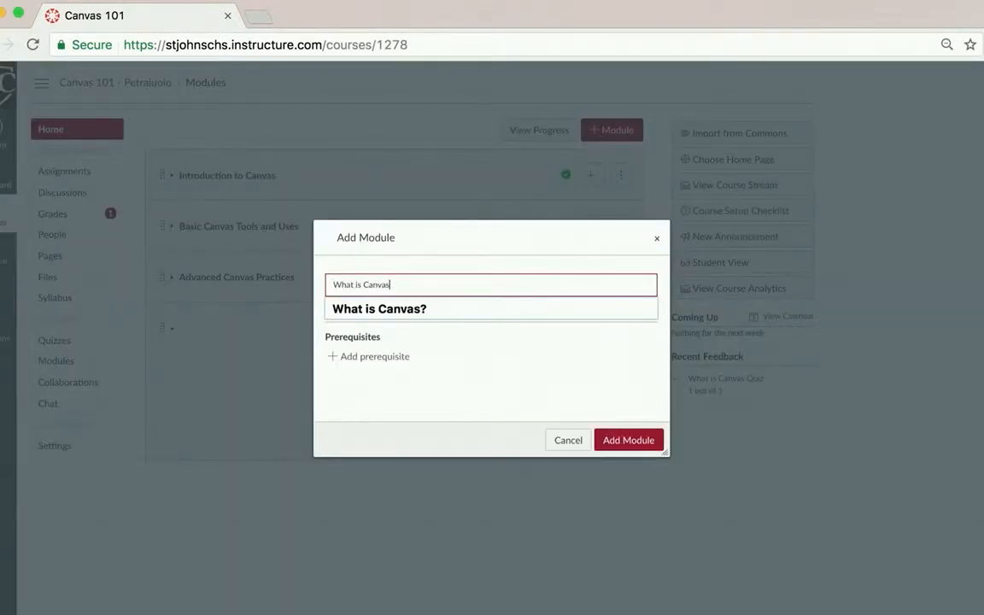
{"action": "left_click", "coordinate": [455, 322]}
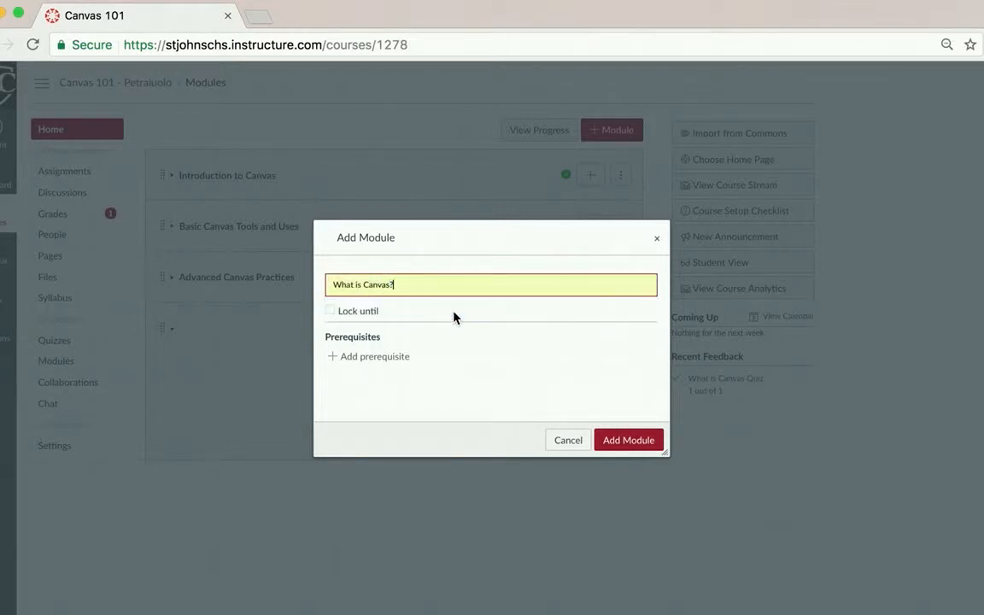
{"action": "left_click", "coordinate": [628, 441]}
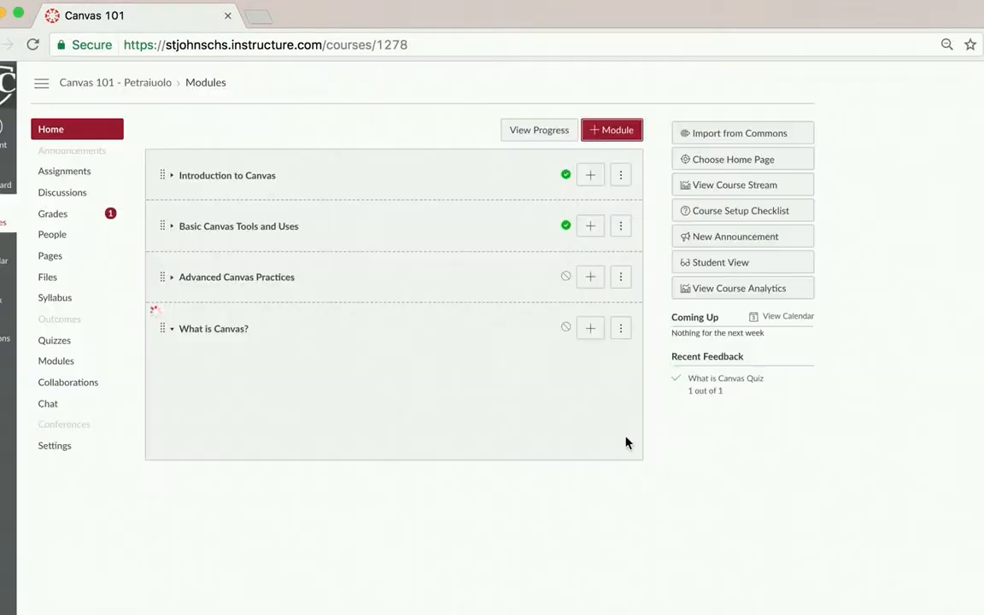
Add the existing page "Lesson One: What is Canvas?" to the What is Canvas? module.
{"action": "left_click", "coordinate": [596, 333]}
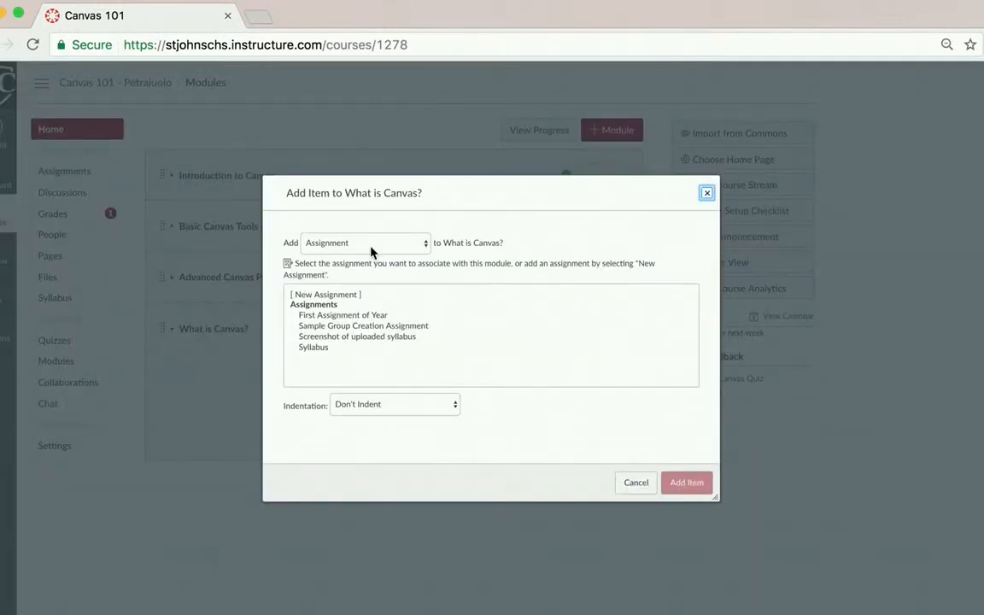
{"action": "left_click", "coordinate": [372, 250]}
{"action": "left_click", "coordinate": [369, 281]}
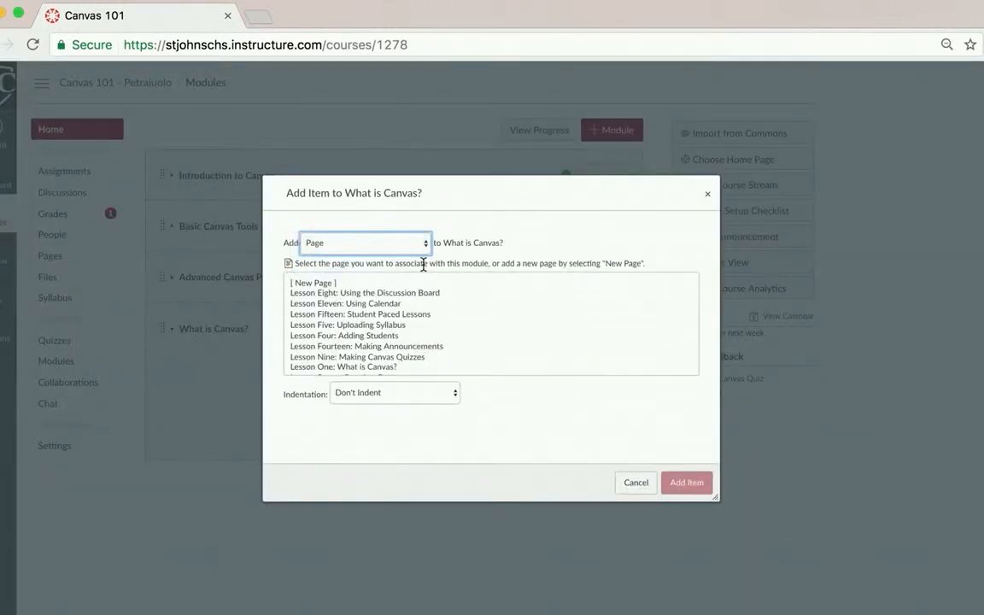
{"action": "scroll", "coordinate": [411, 333], "scroll_direction": "down", "scroll_amount": 3}
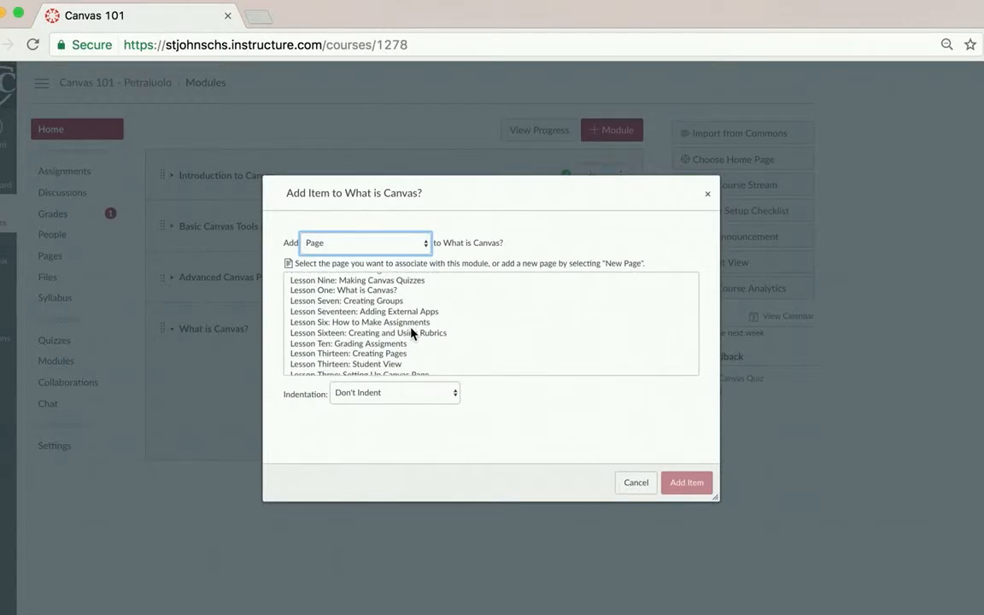
{"action": "scroll", "coordinate": [411, 333], "scroll_direction": "up", "scroll_amount": 1}
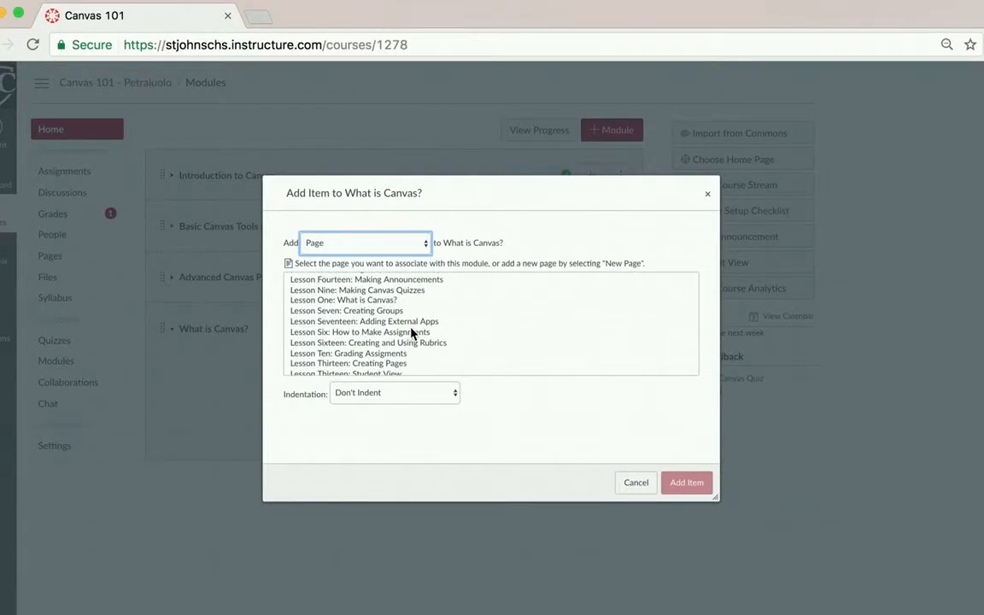
{"action": "scroll", "coordinate": [411, 333], "scroll_direction": "up", "scroll_amount": 2}
{"action": "scroll", "coordinate": [411, 333], "scroll_direction": "up", "scroll_amount": 1}
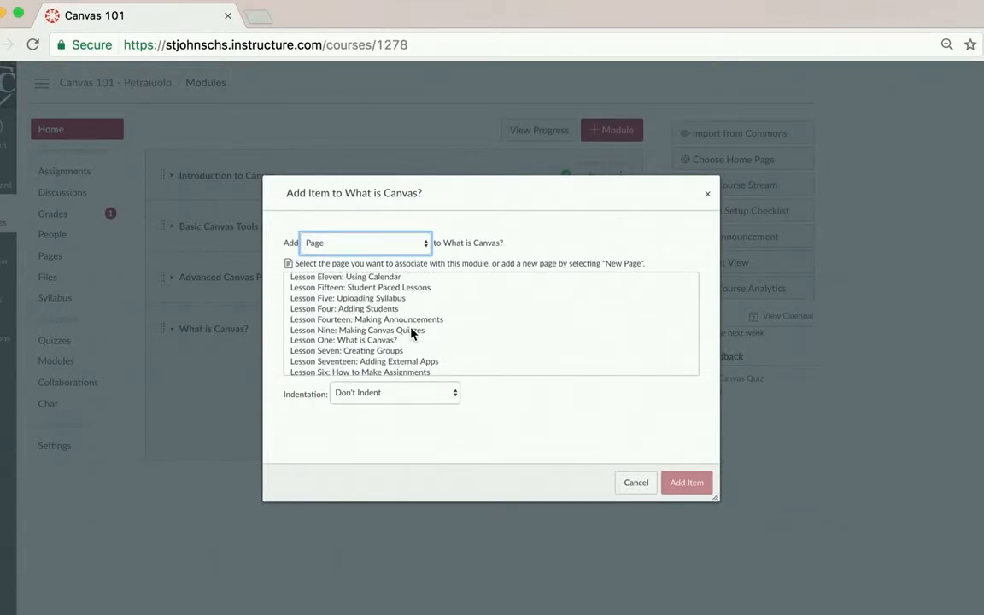
{"action": "left_click", "coordinate": [334, 341]}
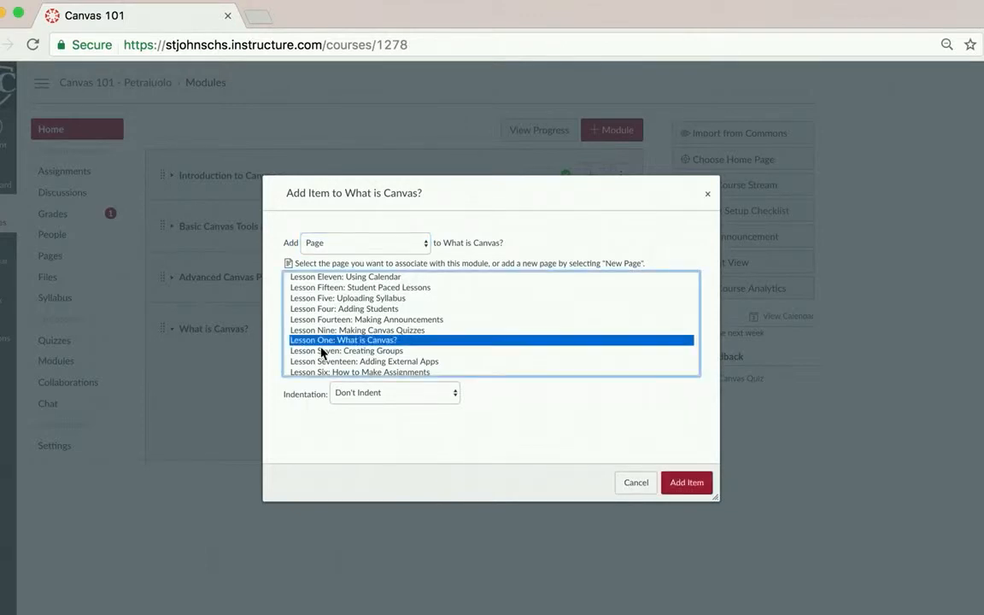
{"action": "left_click", "coordinate": [696, 484]}
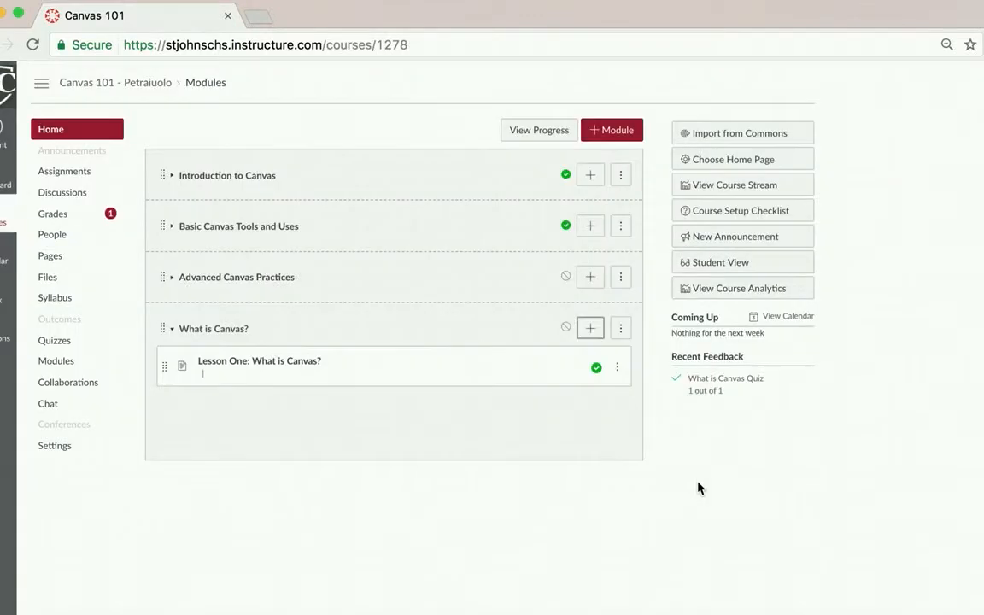
Add the page "Lesson Two: Canvas Walkthrough" to the What is Canvas? module and publish the module.
{"action": "left_click", "coordinate": [594, 330]}
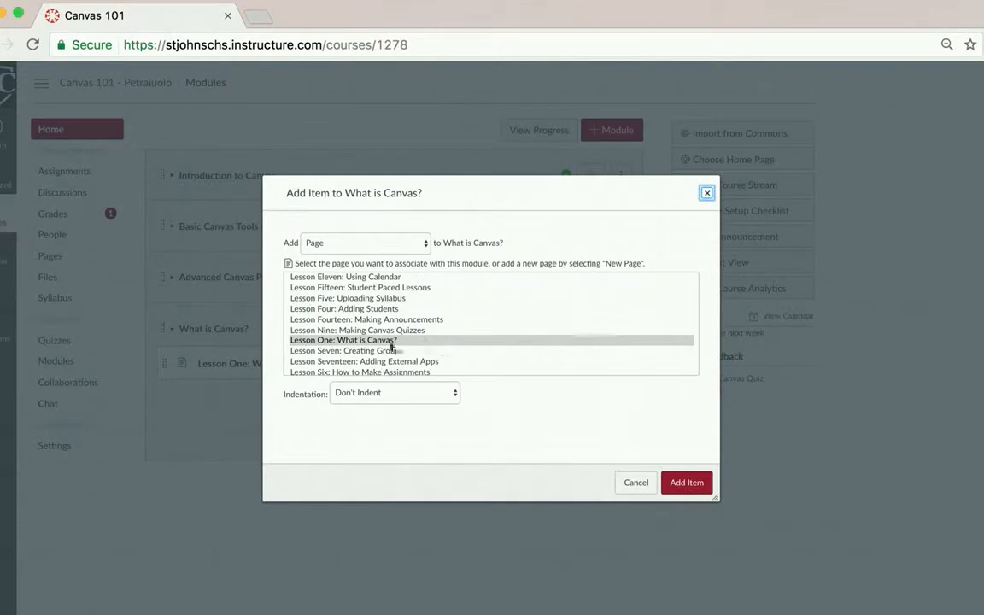
{"action": "scroll", "coordinate": [382, 350], "scroll_direction": "down", "scroll_amount": 1}
{"action": "scroll", "coordinate": [382, 355], "scroll_direction": "up", "scroll_amount": 3}
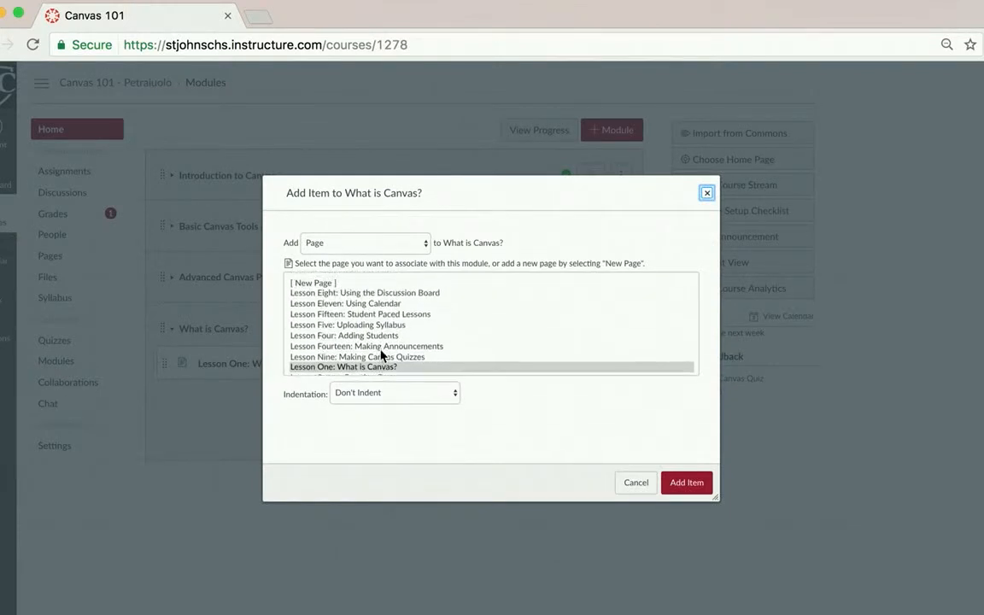
{"action": "scroll", "coordinate": [382, 355], "scroll_direction": "down", "scroll_amount": 5}
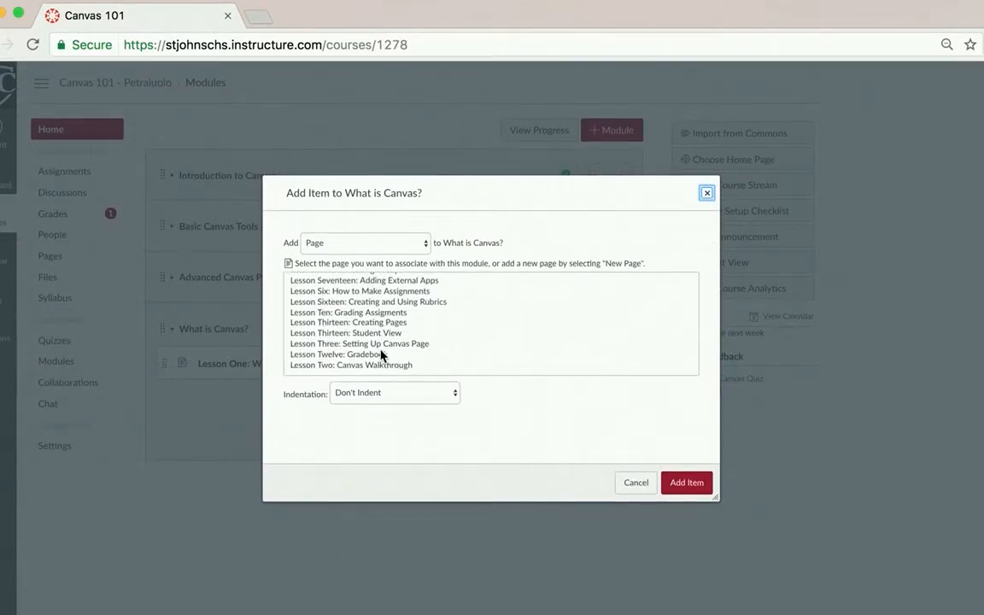
{"action": "left_click", "coordinate": [380, 365]}
{"action": "left_click", "coordinate": [705, 490]}
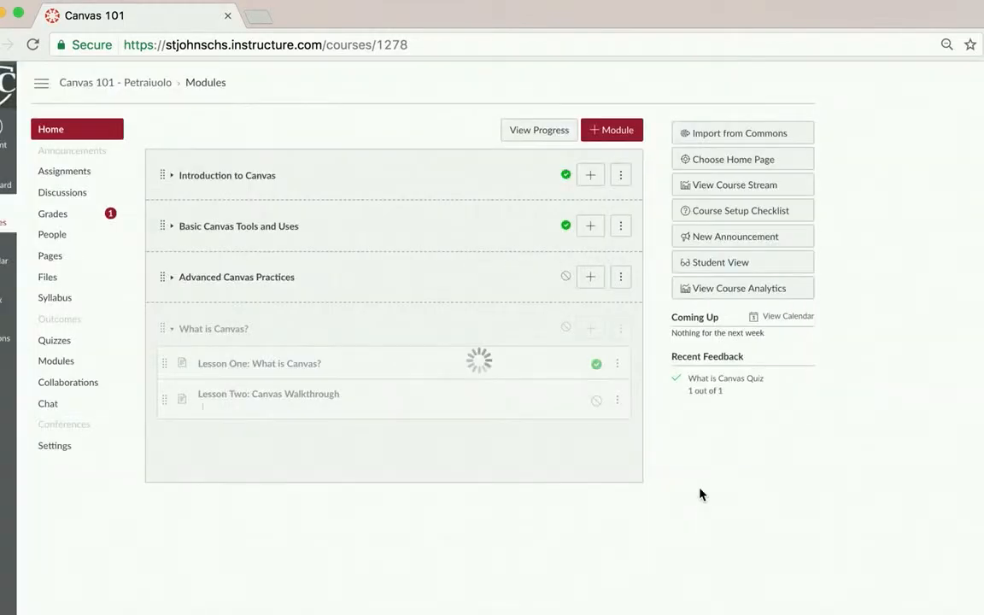
{"action": "left_click", "coordinate": [565, 329]}
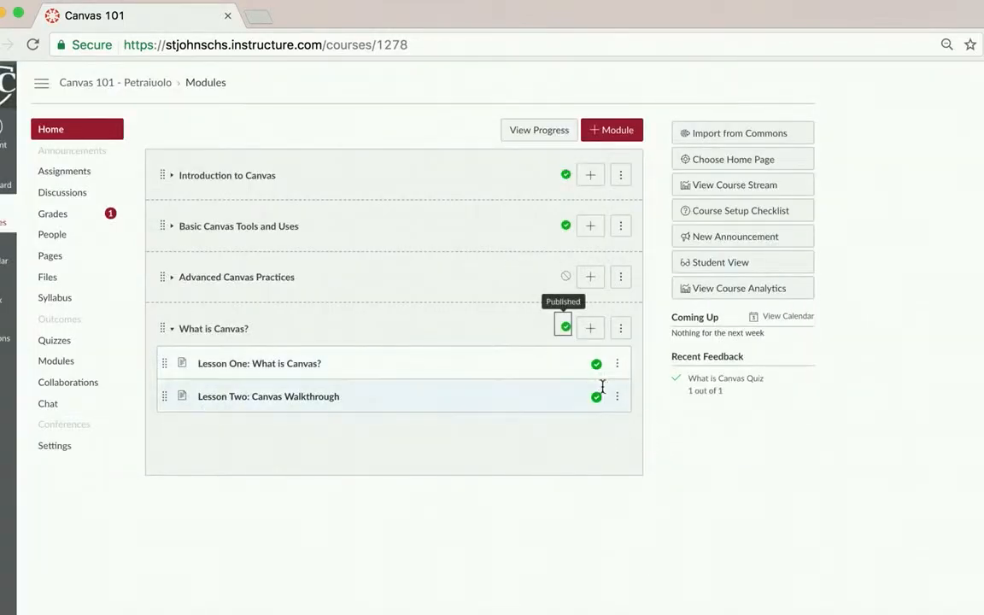
Add the existing quiz "What is Canvas Quiz" to the What is Canvas? module, and collapse the module.
{"action": "left_click", "coordinate": [591, 334]}
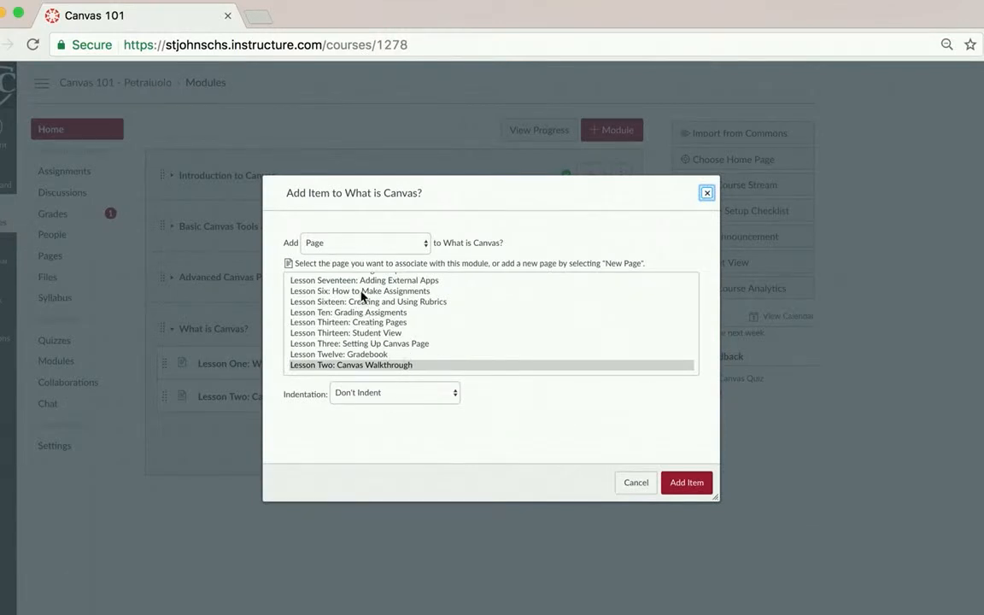
{"action": "left_click", "coordinate": [380, 242]}
{"action": "left_click", "coordinate": [362, 218]}
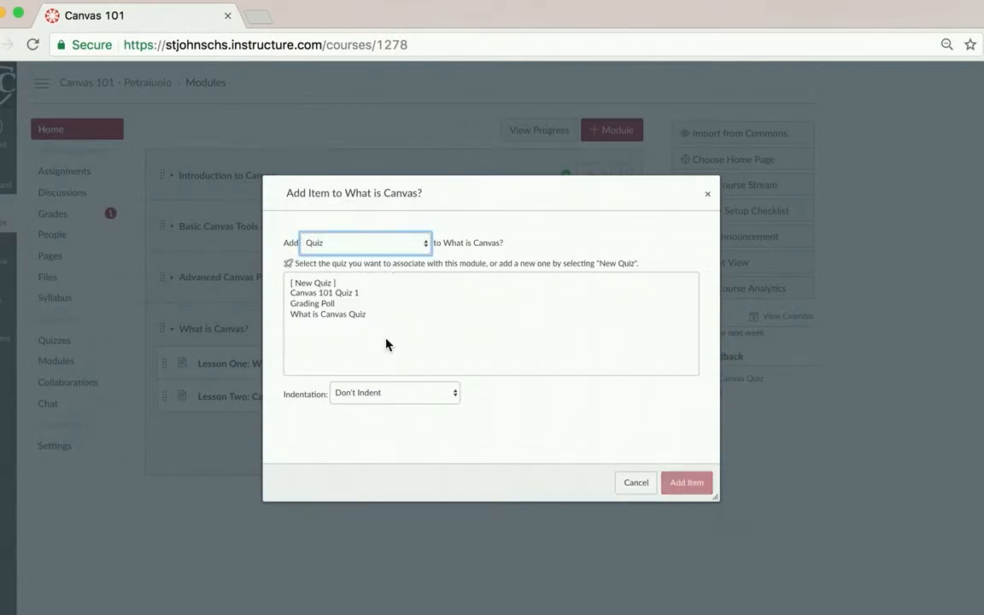
{"action": "left_click", "coordinate": [345, 295]}
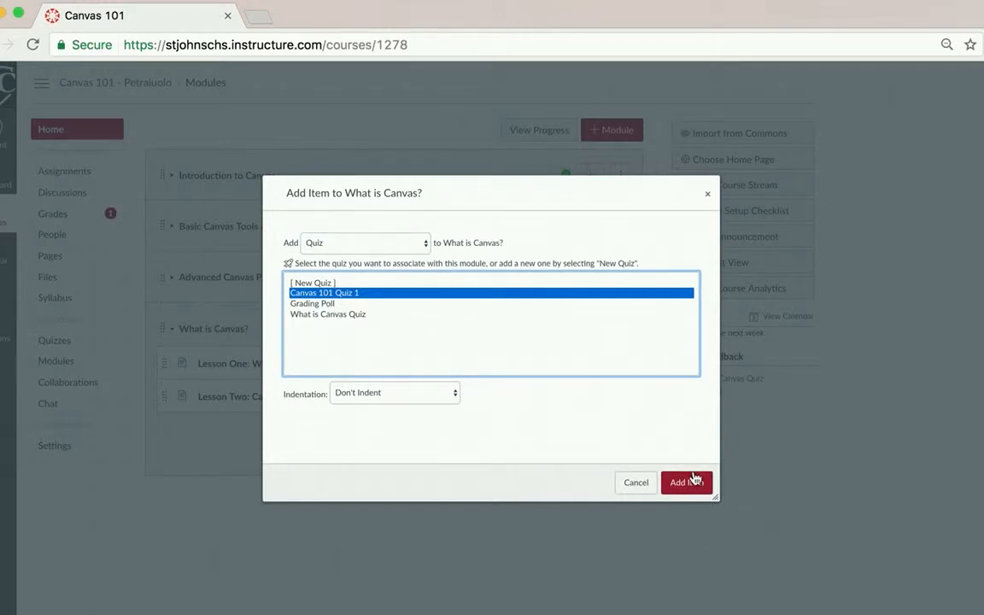
{"action": "left_click", "coordinate": [316, 304]}
{"action": "left_click", "coordinate": [330, 315]}
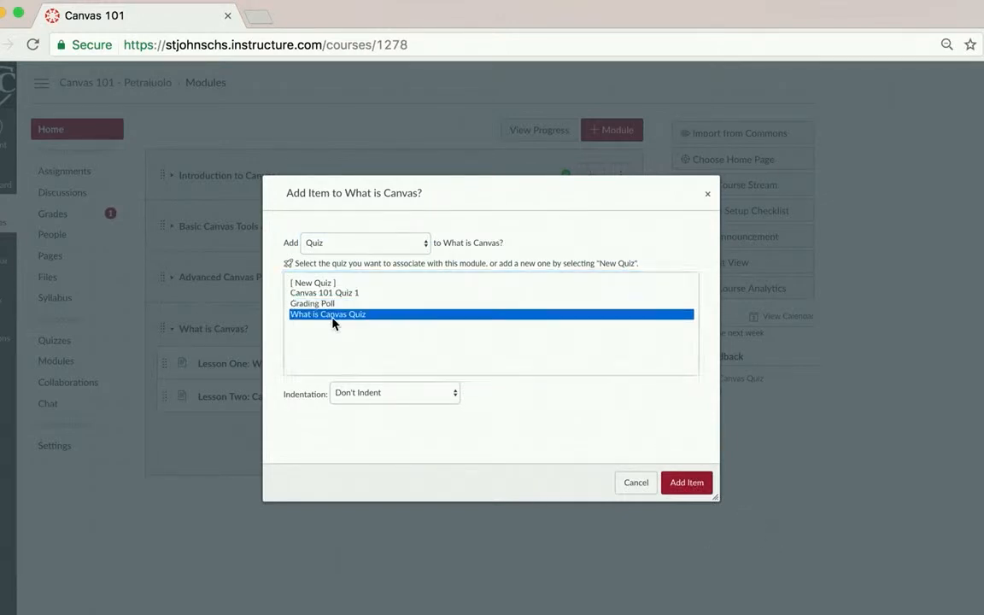
{"action": "left_click", "coordinate": [688, 483]}
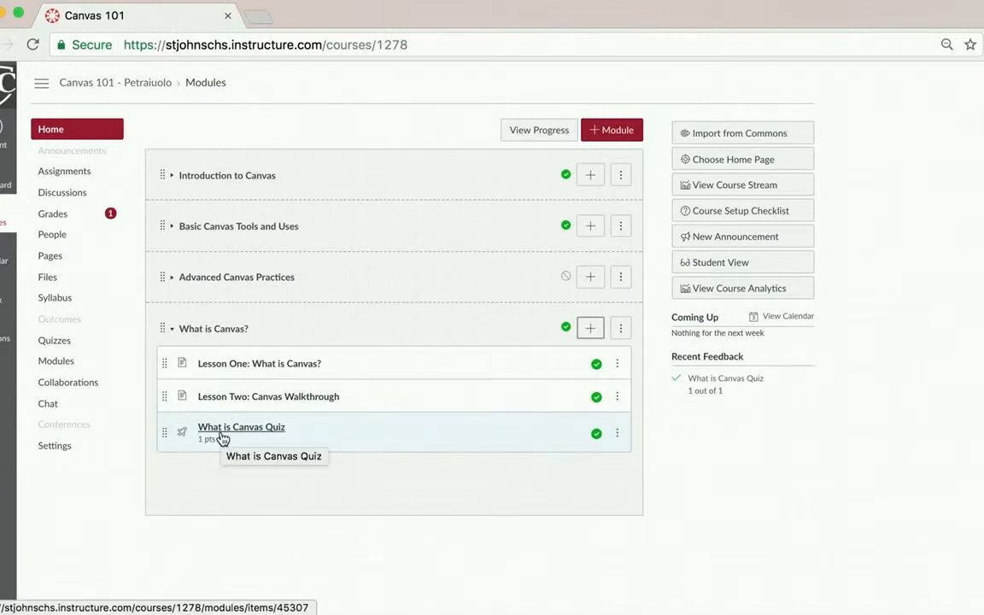
{"action": "left_click", "coordinate": [174, 333]}
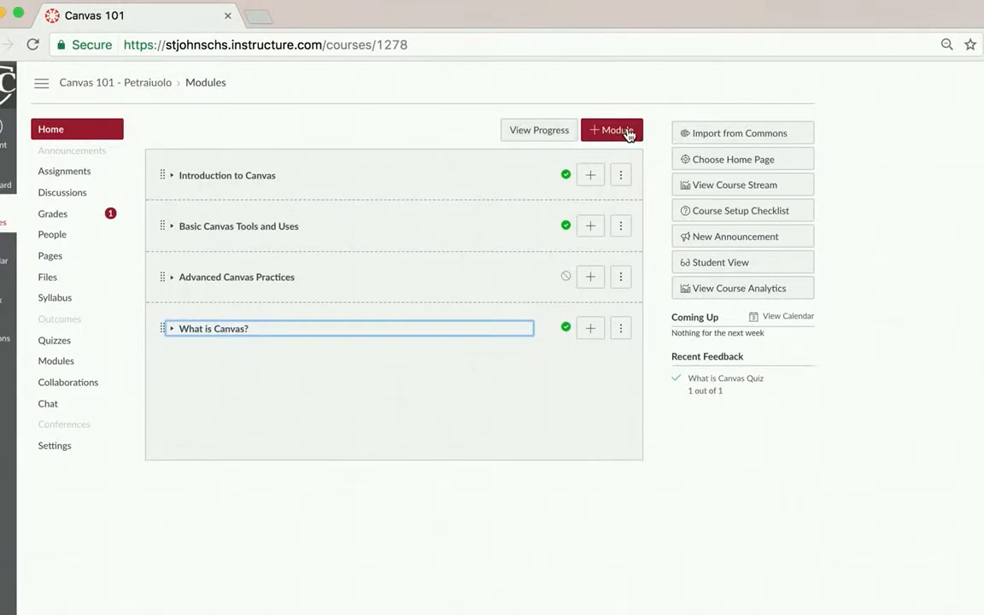
Create a module named "Preparing for Day One of Class" with the What is Canvas? module as its prerequisite.
{"action": "left_click", "coordinate": [593, 136]}
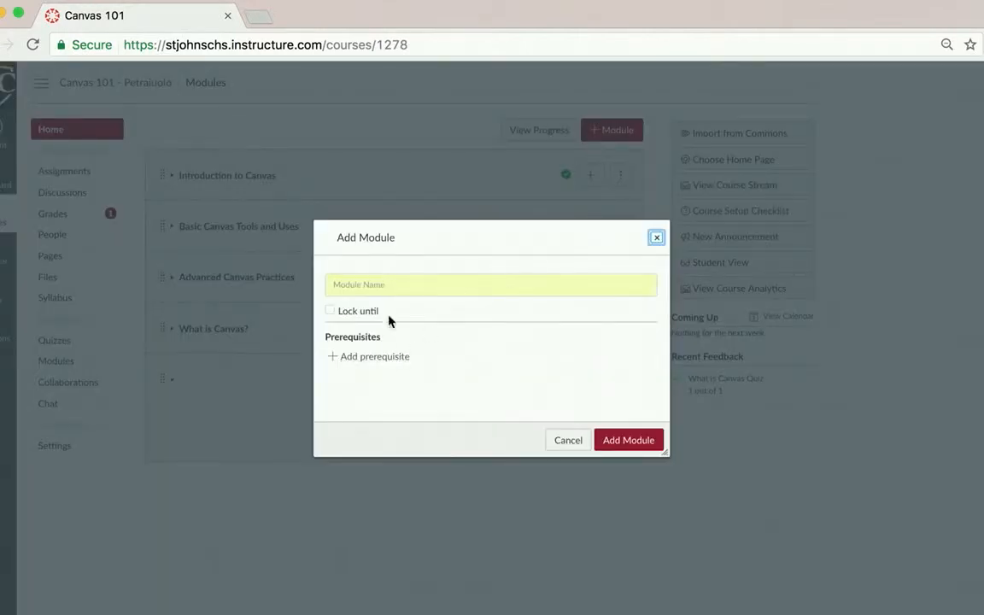
{"action": "left_click", "coordinate": [392, 287]}
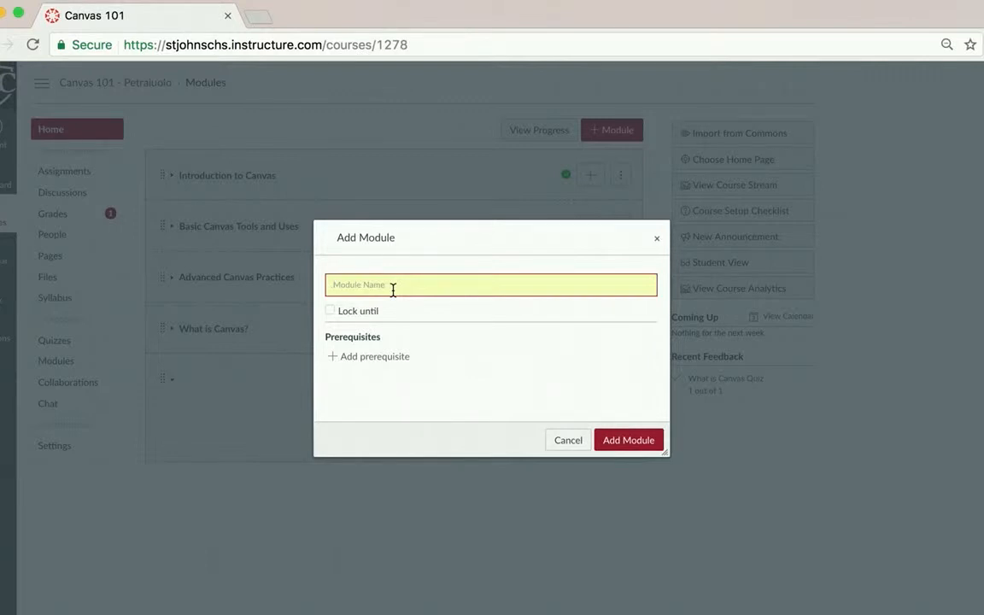
{"action": "type", "text": "Prep"}
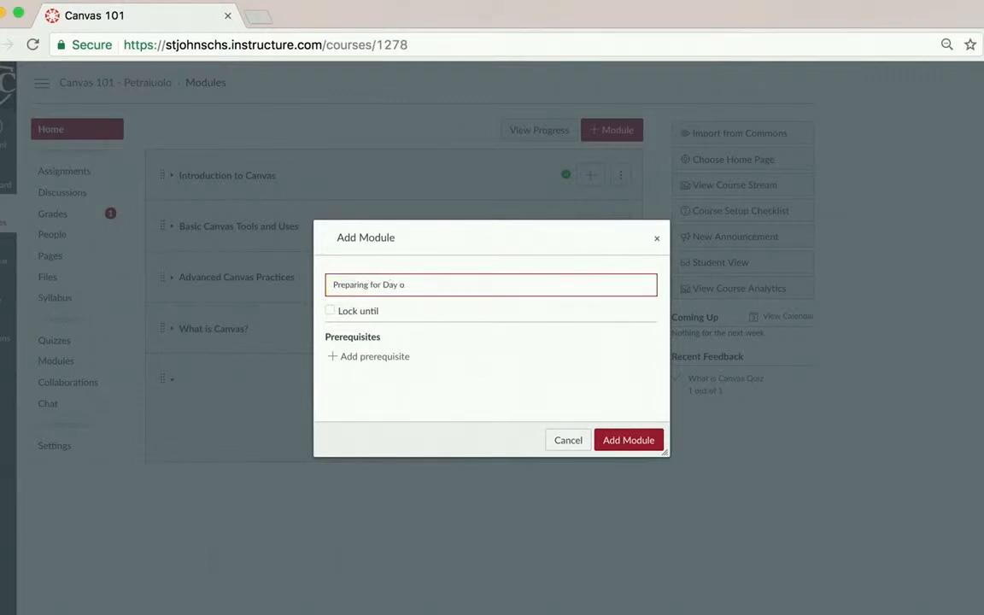
{"action": "type", "text": "aring for Day ONe"}
{"action": "left_click", "coordinate": [367, 358]}
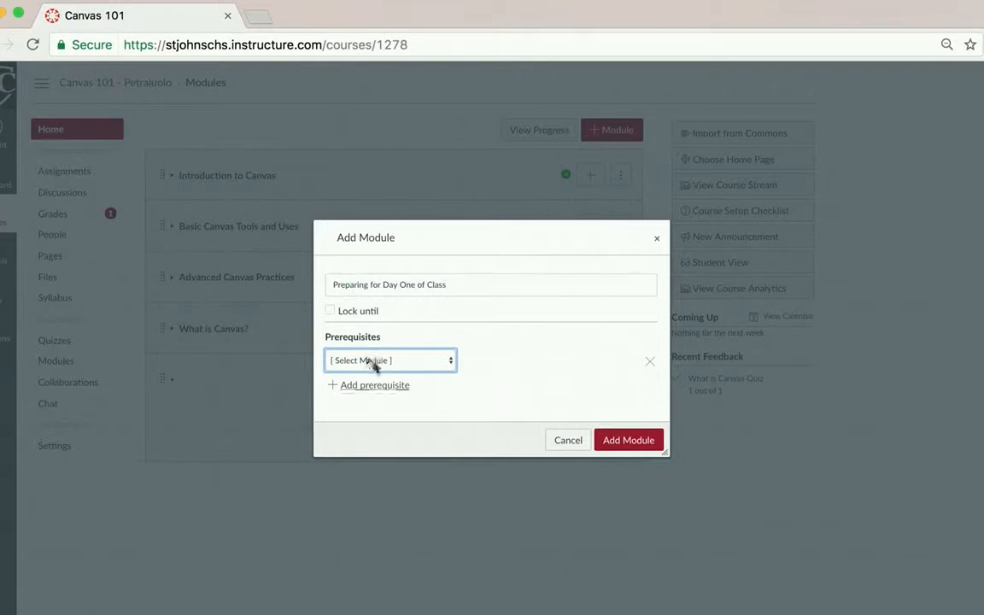
{"action": "left_click", "coordinate": [373, 362]}
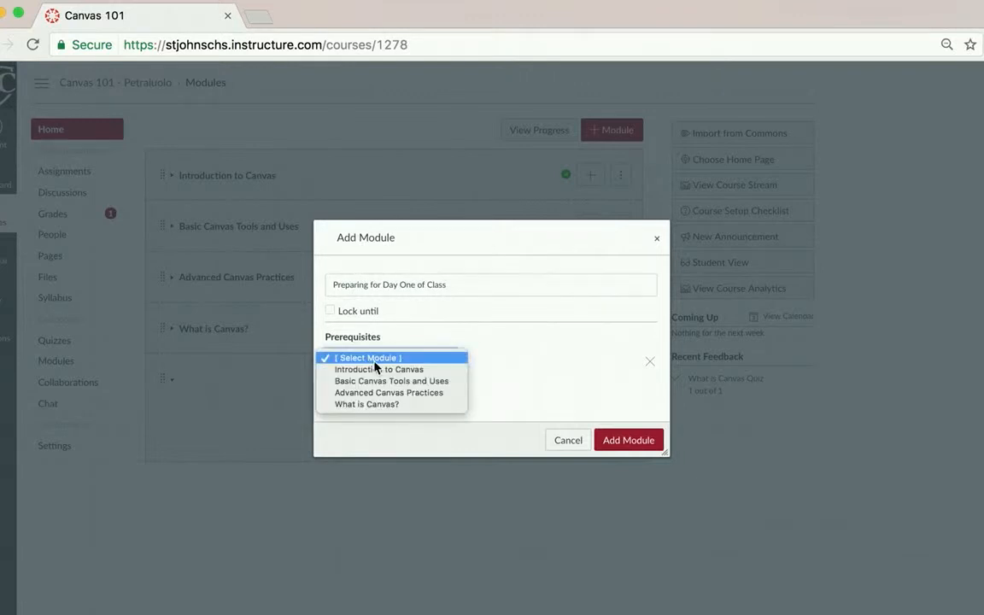
{"action": "left_click", "coordinate": [381, 406]}
{"action": "left_click", "coordinate": [631, 441]}
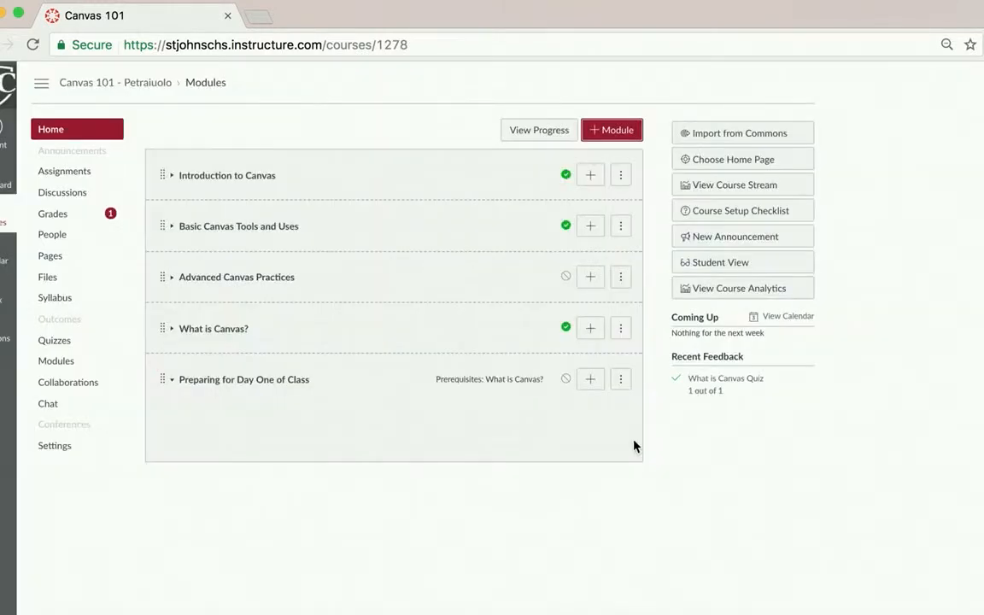
Add the existing page "Lesson Three: Setting Up Canvas Page" to the Preparing for Day One of Class module.
{"action": "left_click", "coordinate": [592, 384]}
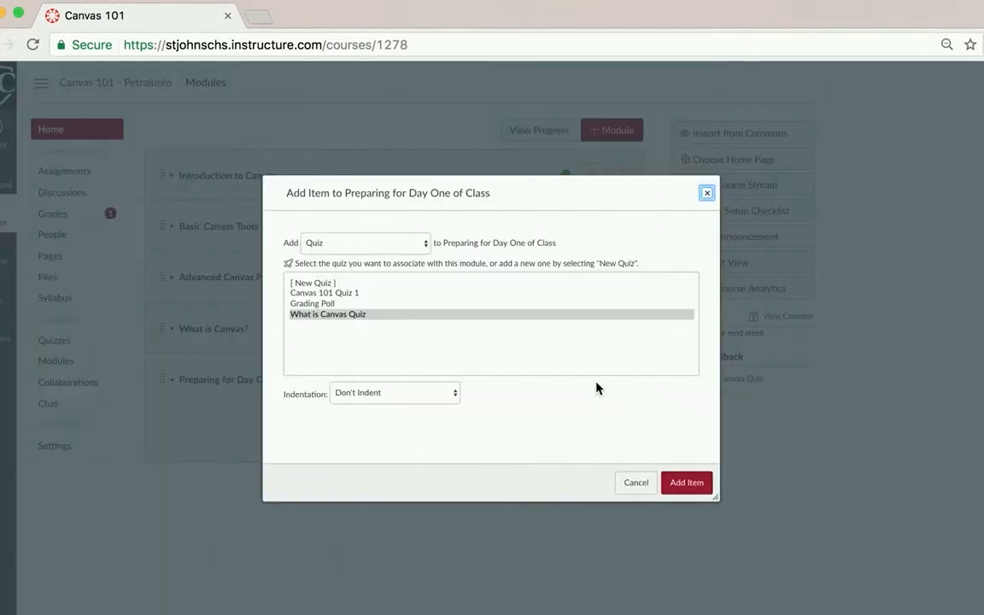
{"action": "left_click", "coordinate": [384, 244]}
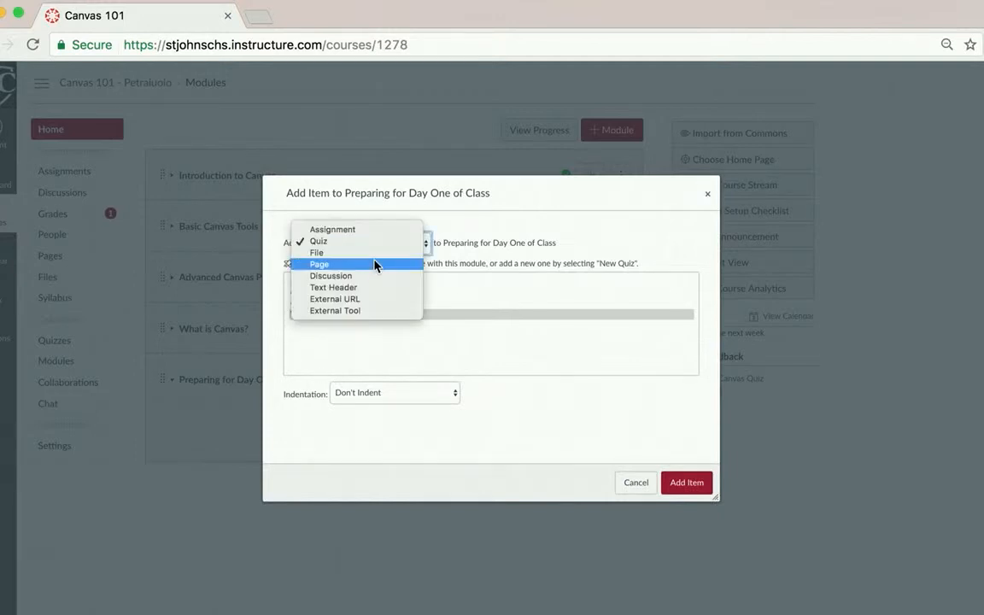
{"action": "left_click", "coordinate": [375, 265]}
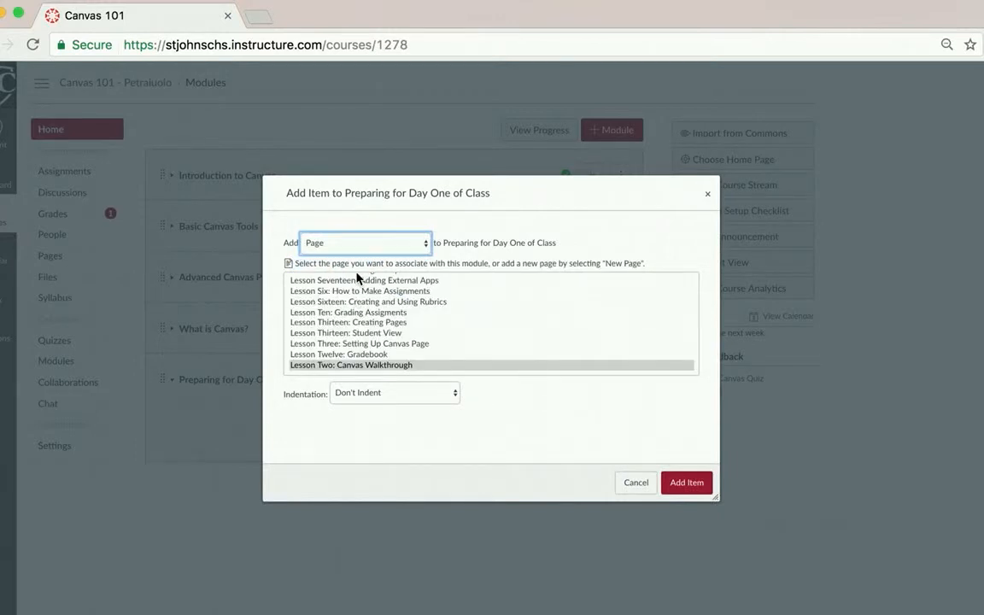
{"action": "scroll", "coordinate": [361, 351], "scroll_direction": "up", "scroll_amount": 5}
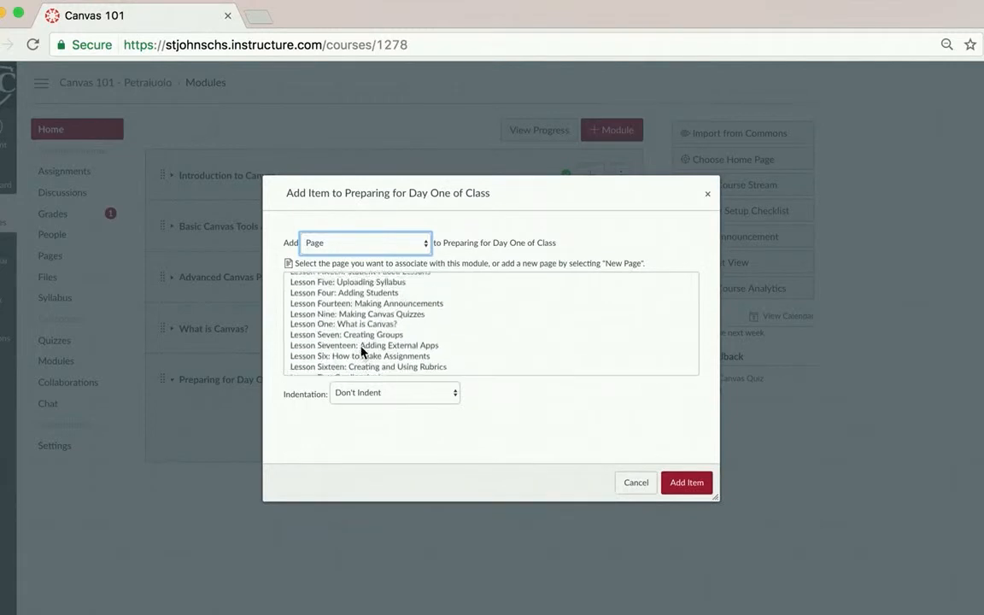
{"action": "scroll", "coordinate": [362, 352], "scroll_direction": "down", "scroll_amount": 5}
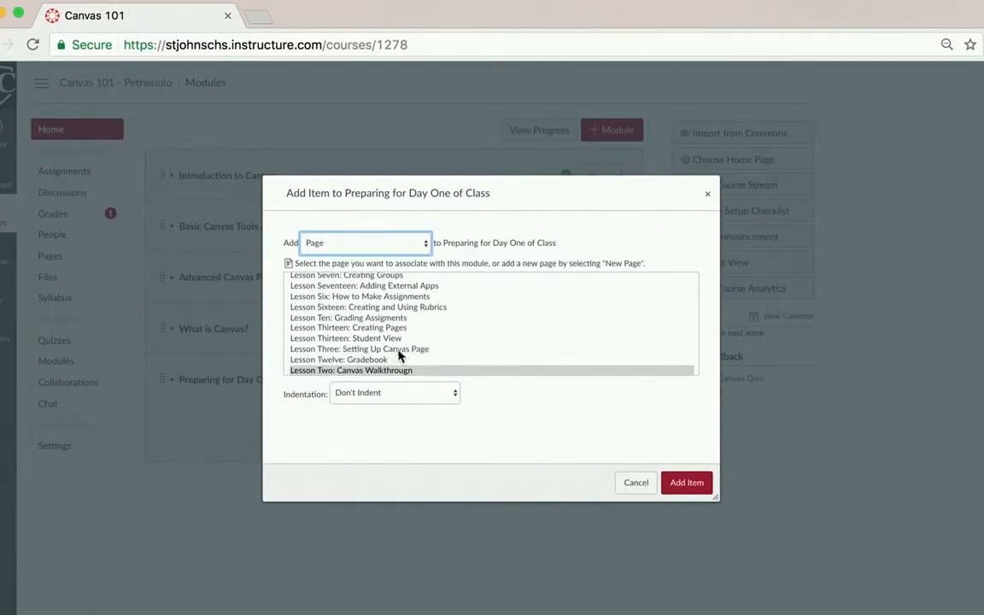
{"action": "left_click", "coordinate": [399, 349]}
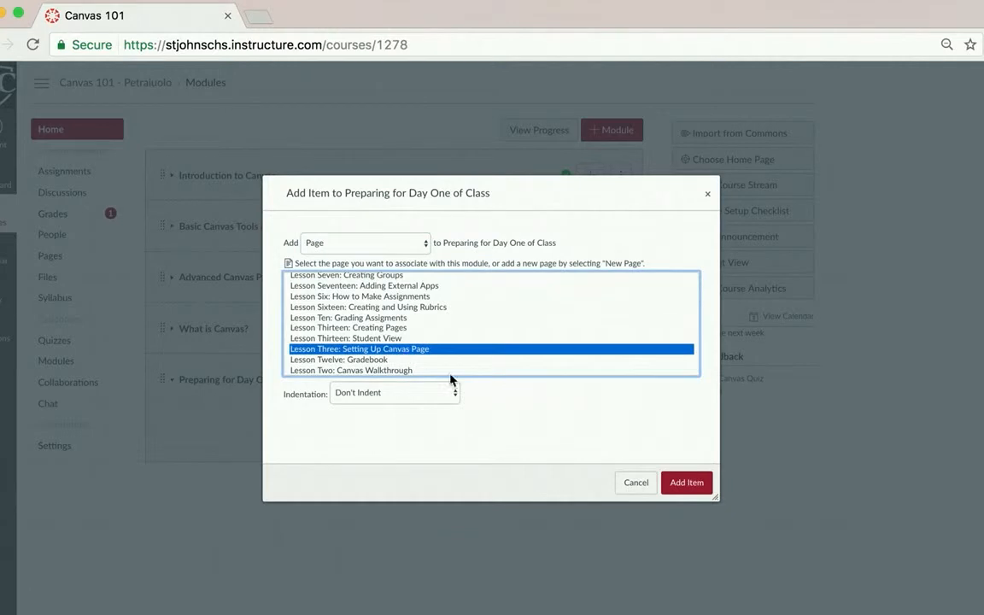
{"action": "left_click", "coordinate": [699, 486]}
Add the existing page "Lesson Four: Adding Students" to the Preparing for Day One of Class module.
{"action": "left_click", "coordinate": [590, 378]}
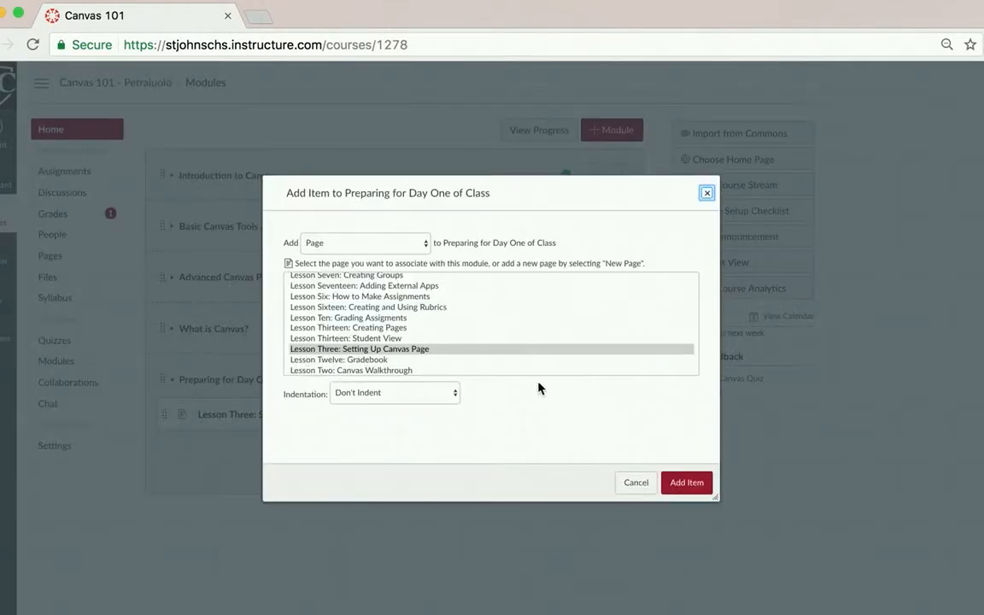
{"action": "scroll", "coordinate": [380, 340], "scroll_direction": "up", "scroll_amount": 5}
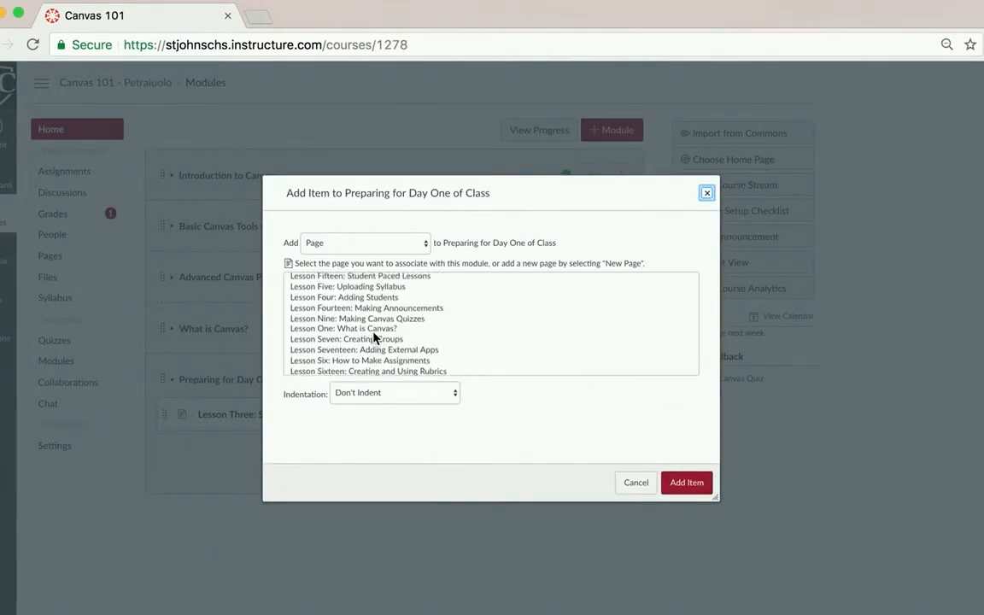
{"action": "left_click", "coordinate": [369, 333]}
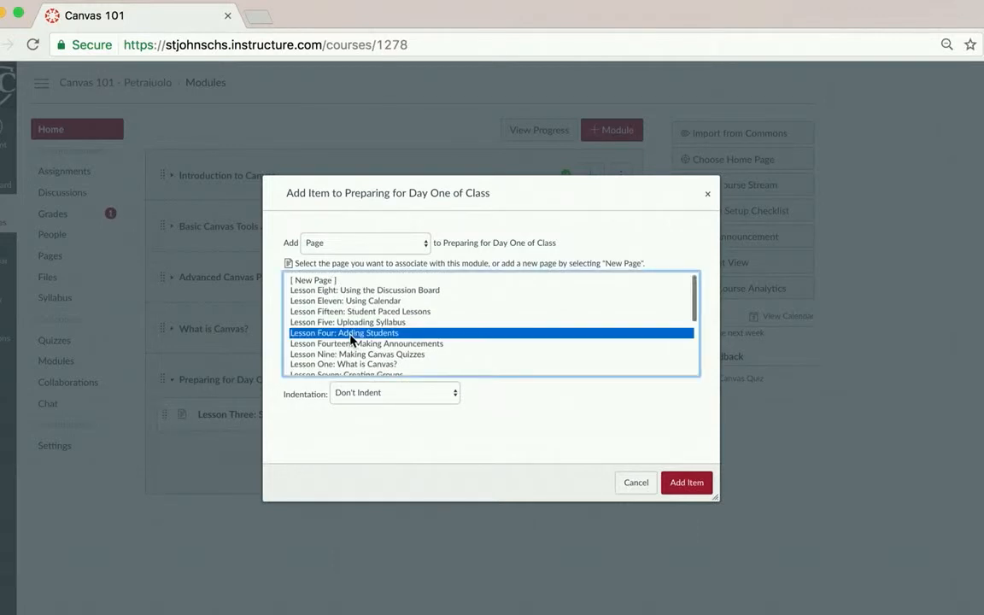
{"action": "left_click", "coordinate": [688, 483]}
Add the page "Lesson Five: Uploading Syllabus" to the Preparing for Day One of Class module and publish the module.
{"action": "left_click", "coordinate": [590, 379]}
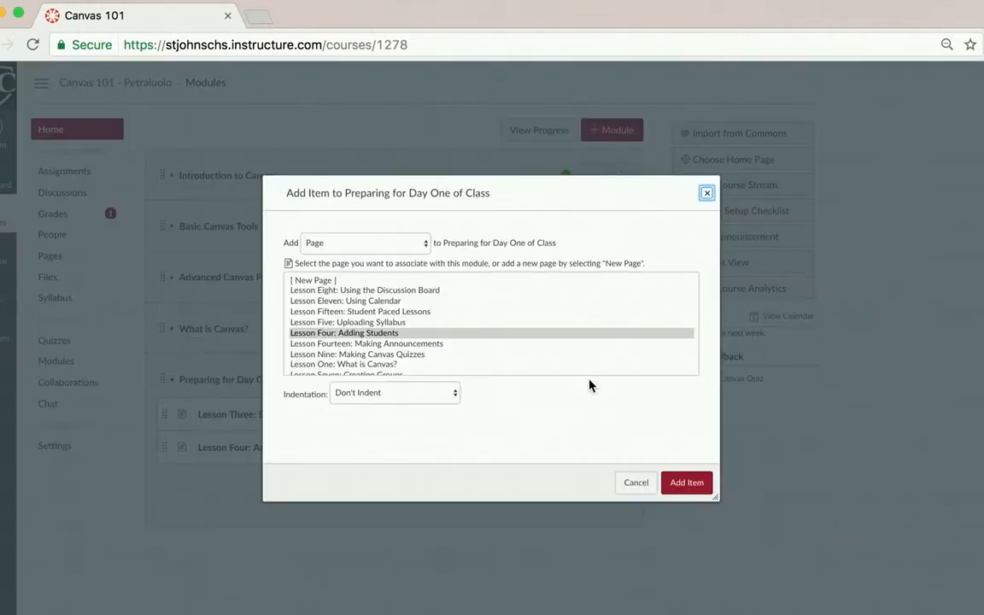
{"action": "left_click", "coordinate": [346, 322]}
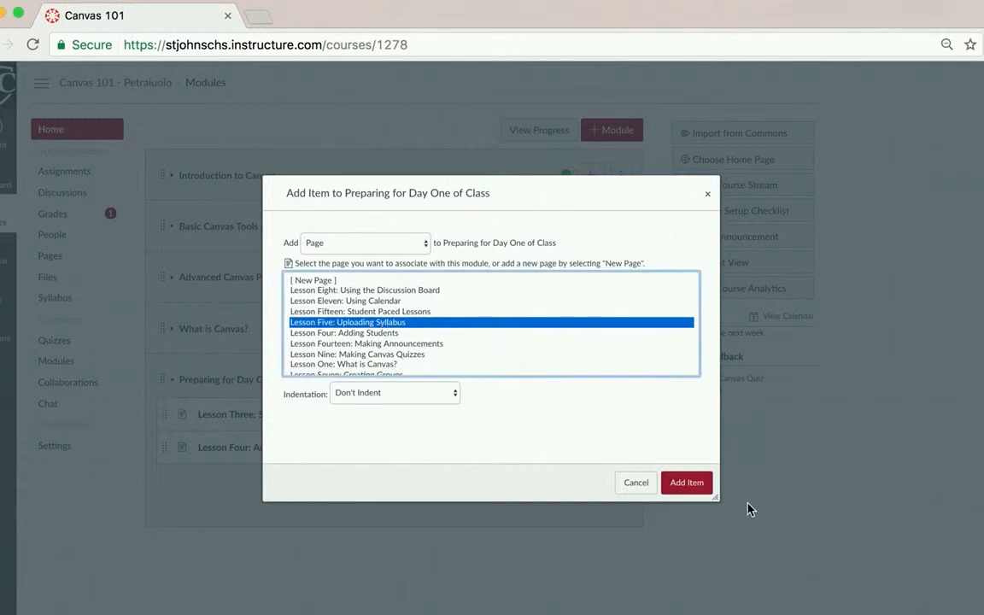
{"action": "left_click", "coordinate": [697, 482]}
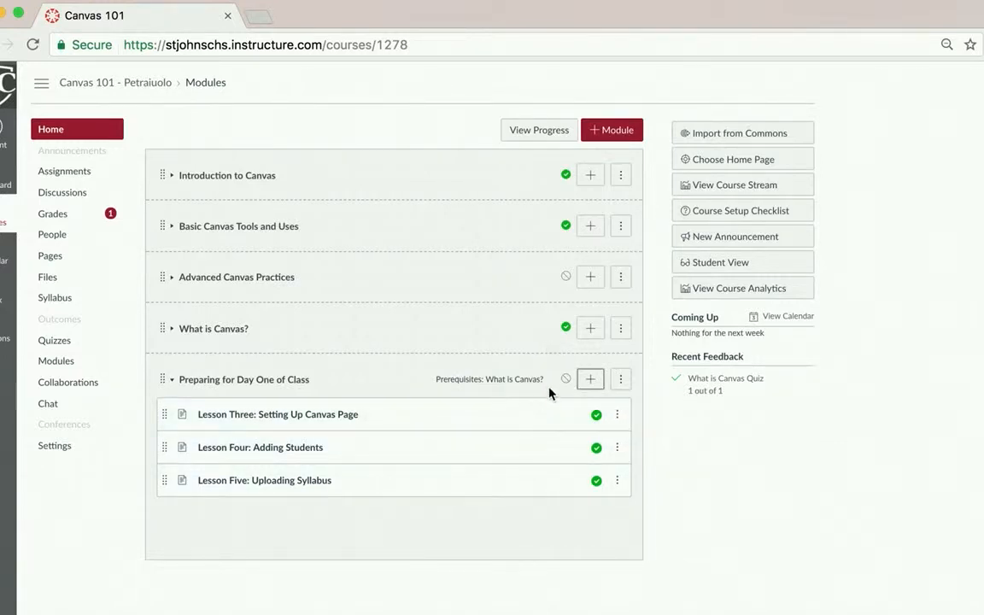
{"action": "left_click", "coordinate": [566, 378]}
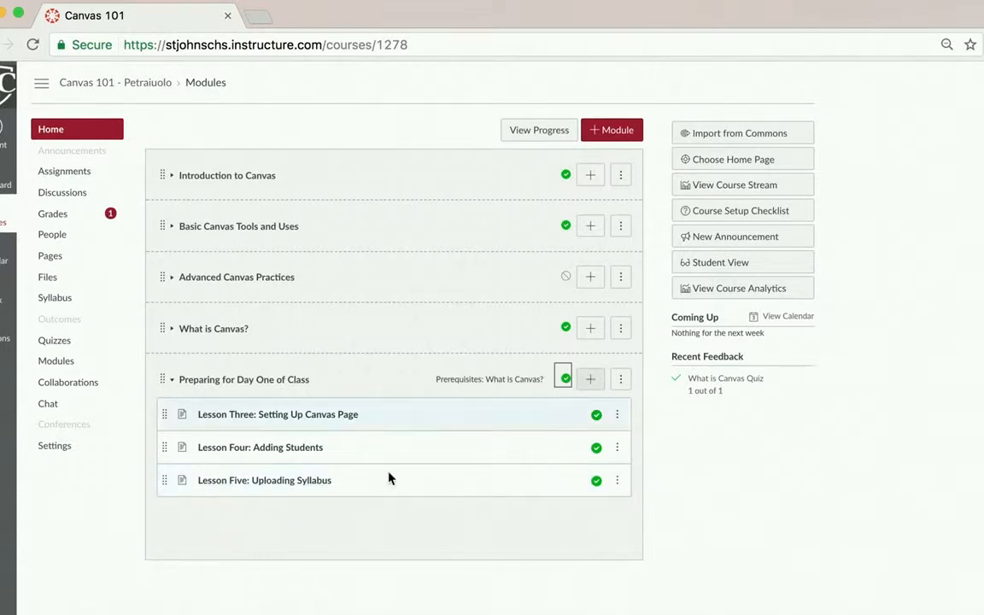
Add the existing assignment "Syllabus" to the Preparing for Day One of Class module and place it above Lesson Five.
{"action": "left_click", "coordinate": [594, 385]}
{"action": "left_click", "coordinate": [346, 240]}
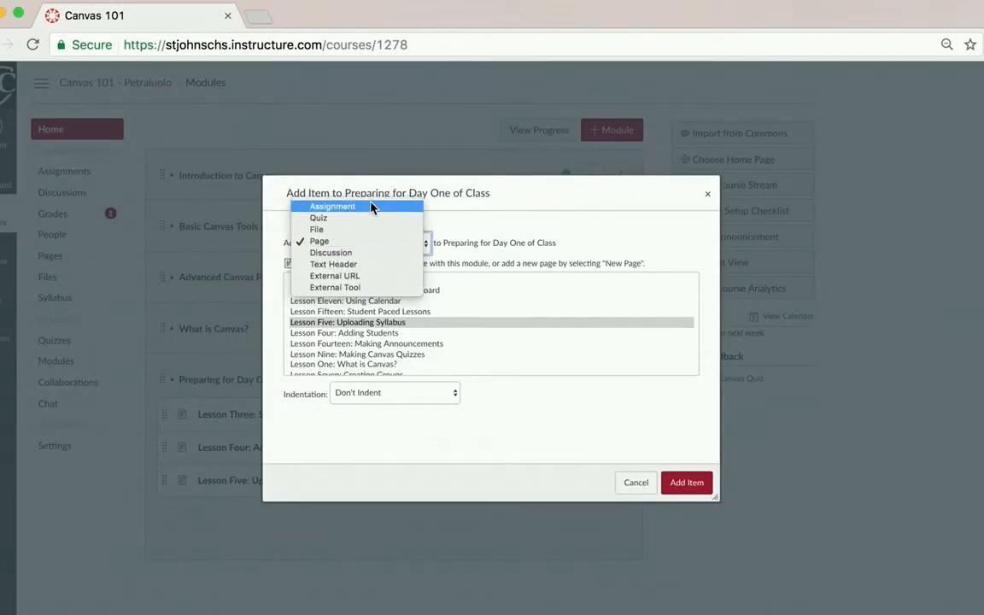
{"action": "left_click", "coordinate": [354, 322]}
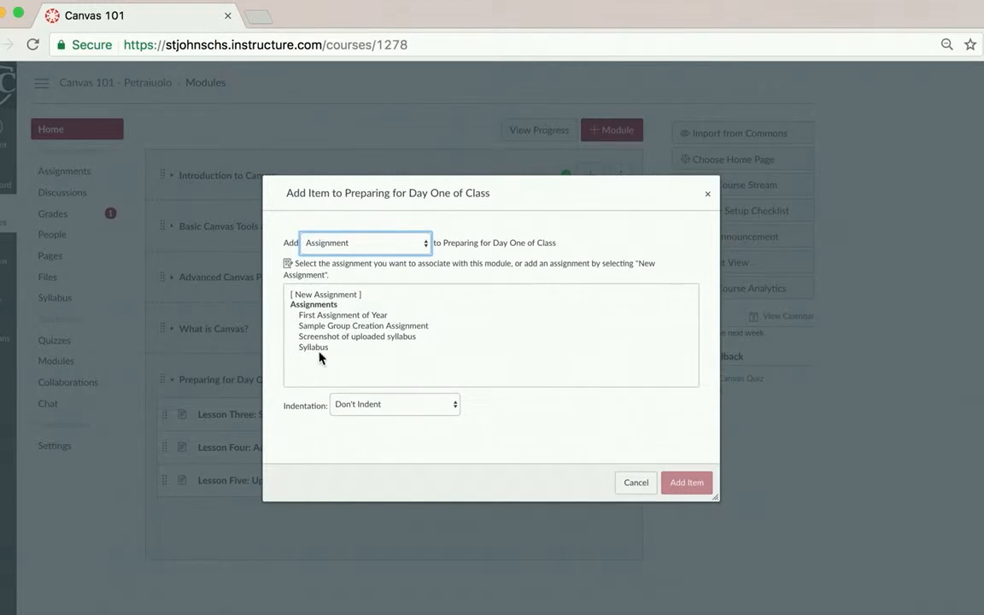
{"action": "left_click", "coordinate": [314, 348]}
{"action": "left_click", "coordinate": [692, 486]}
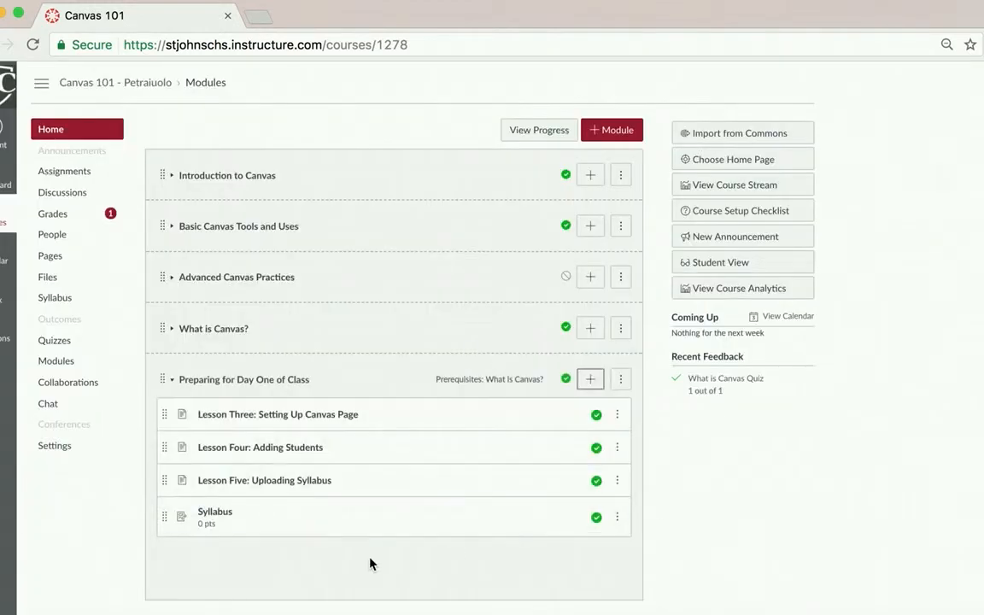
{"action": "left_click_drag", "start_coordinate": [165, 517], "coordinate": [168, 480]}
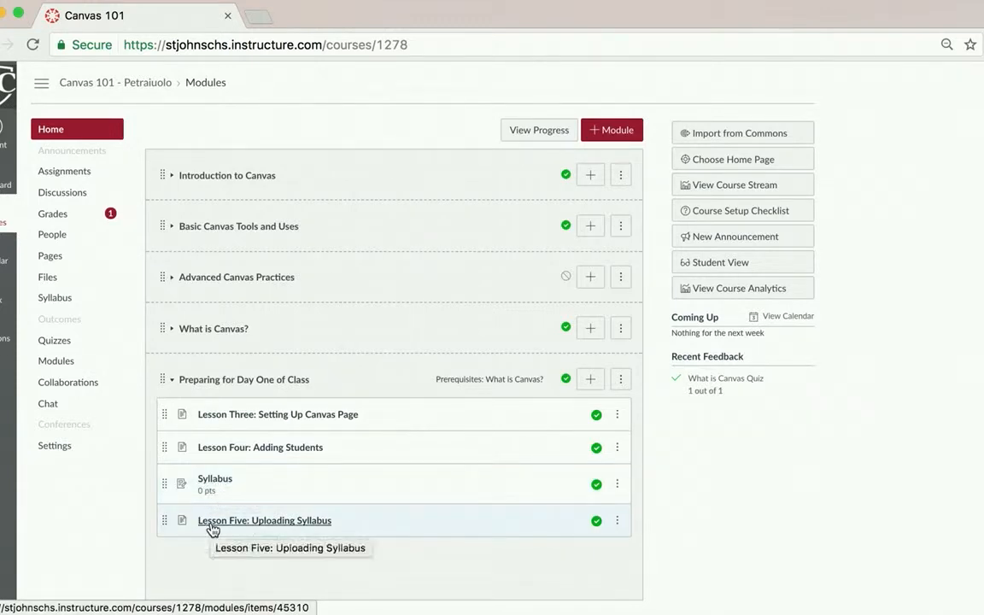
{"action": "left_click", "coordinate": [591, 379]}
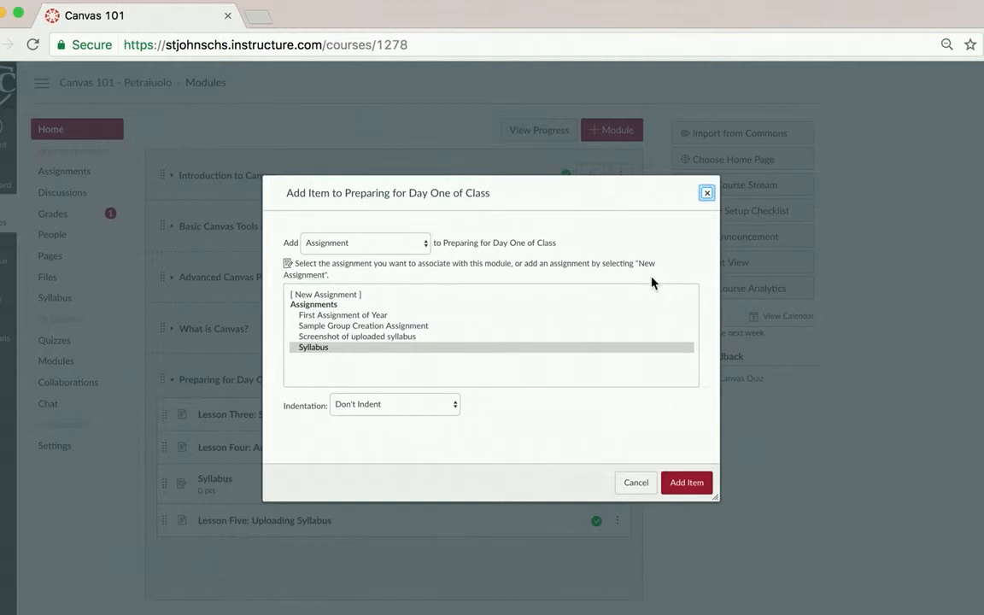
{"action": "left_click", "coordinate": [708, 193]}
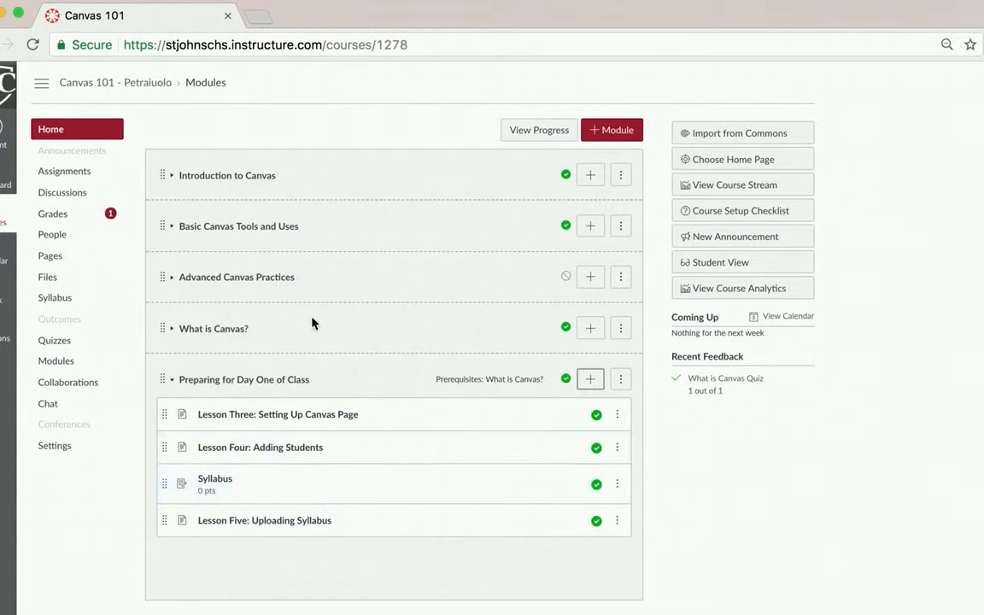
Review the items in the What is Canvas? and Preparing for Day One of Class modules, and collapse both modules.
{"action": "left_click", "coordinate": [172, 330]}
{"action": "scroll", "coordinate": [219, 406], "scroll_direction": "down", "scroll_amount": 2}
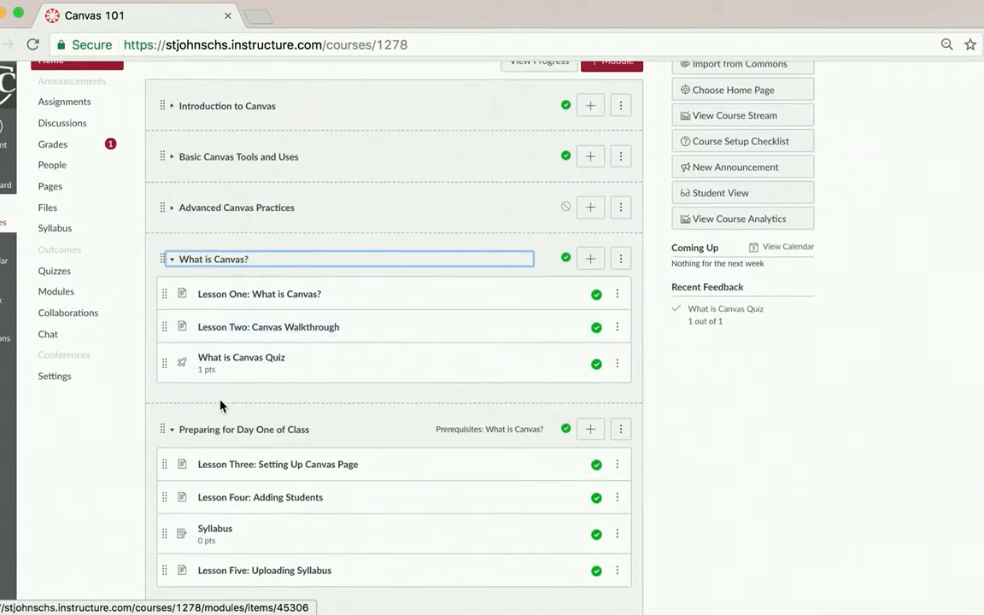
{"action": "scroll", "coordinate": [292, 469], "scroll_direction": "down", "scroll_amount": 1}
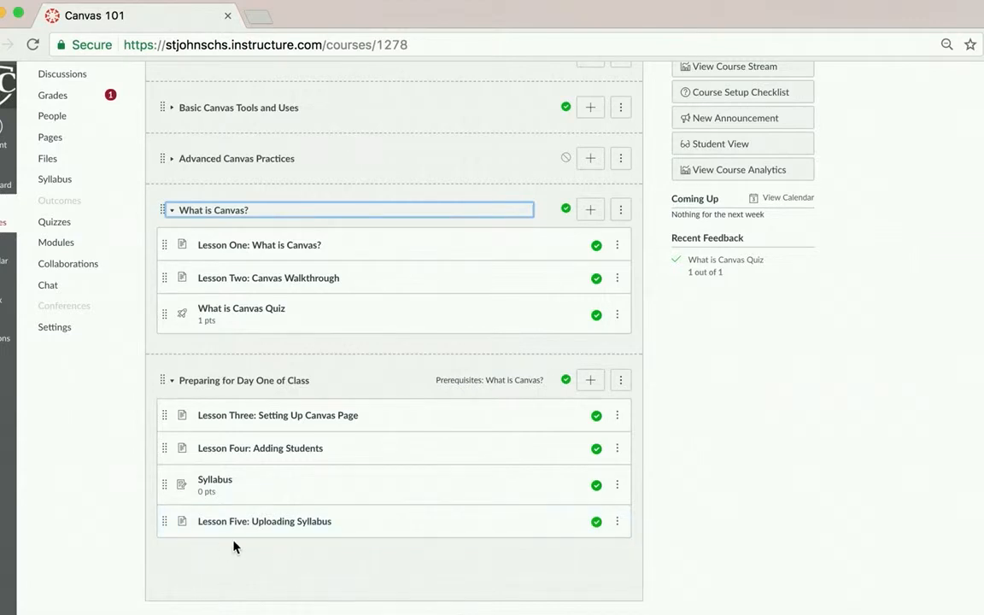
{"action": "left_click", "coordinate": [171, 210]}
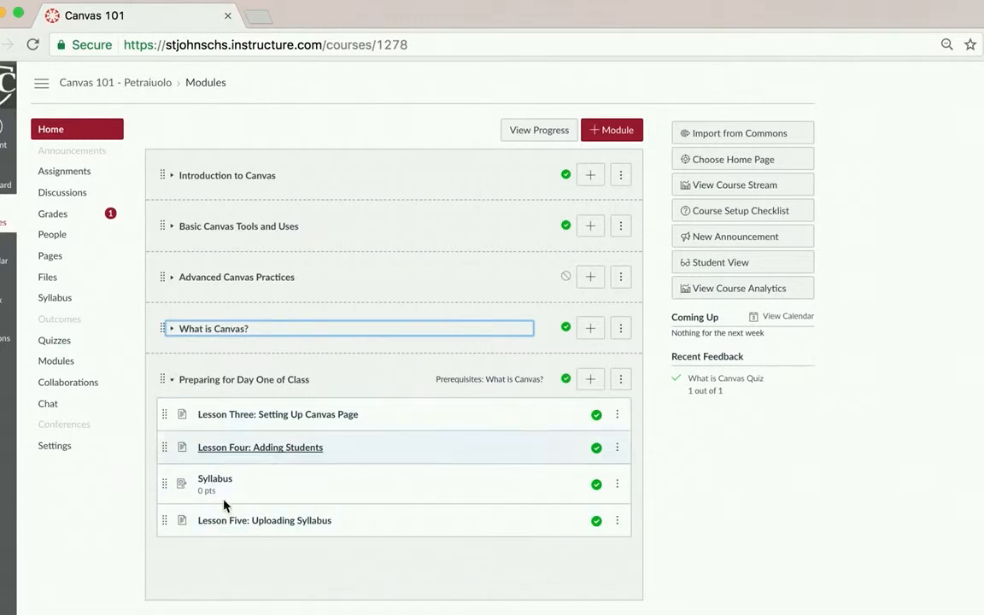
{"action": "left_click", "coordinate": [171, 380]}
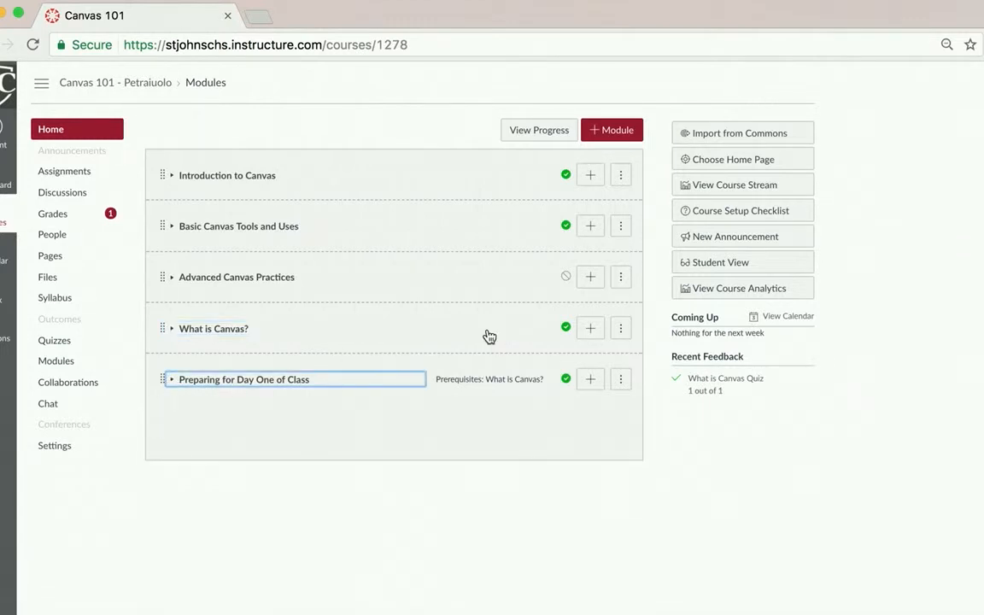
Create a module named "Making Assignments" with What is Canvas? and Preparing for Day One of Class as prerequisites.
{"action": "left_click", "coordinate": [618, 131]}
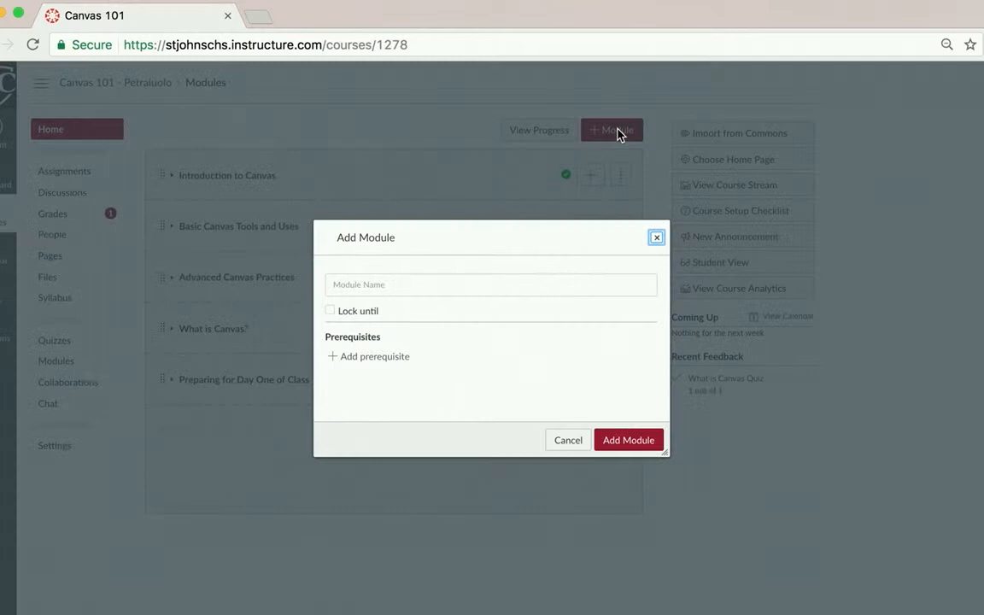
{"action": "left_click", "coordinate": [486, 284]}
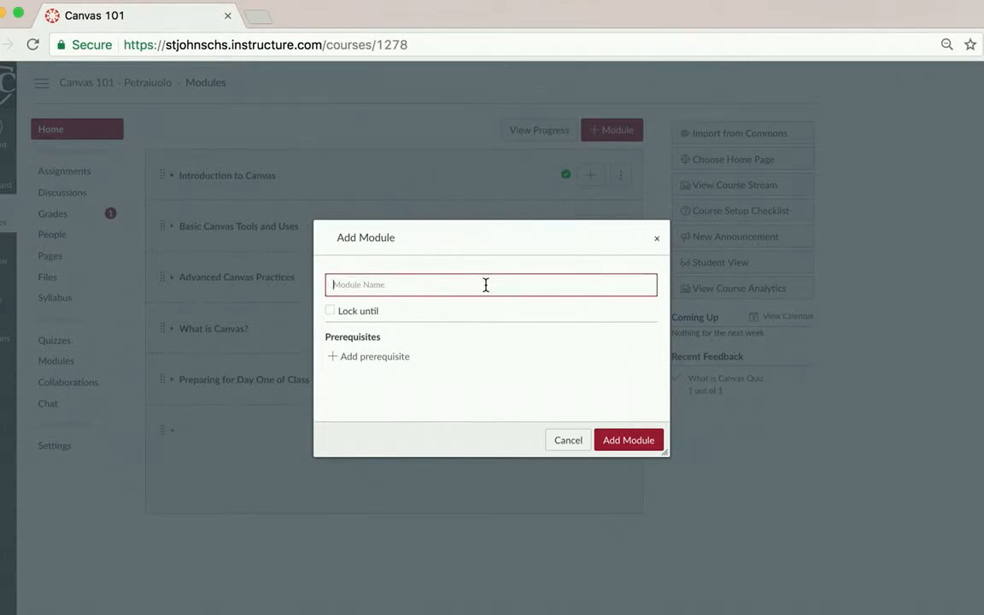
{"action": "type", "text": "Making Assignments"}
{"action": "left_click", "coordinate": [372, 357]}
{"action": "left_click", "coordinate": [373, 359]}
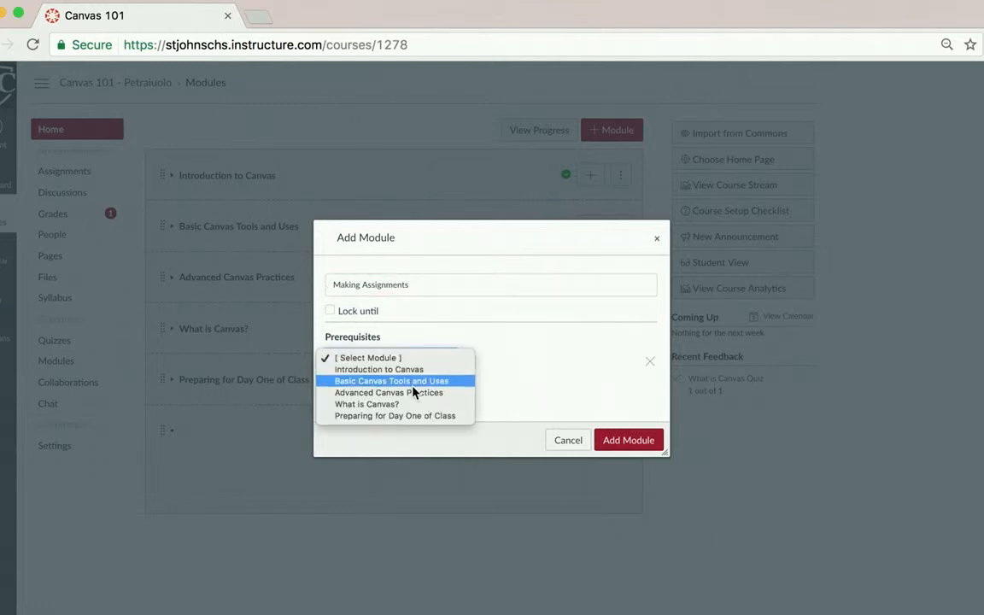
{"action": "left_click", "coordinate": [412, 404]}
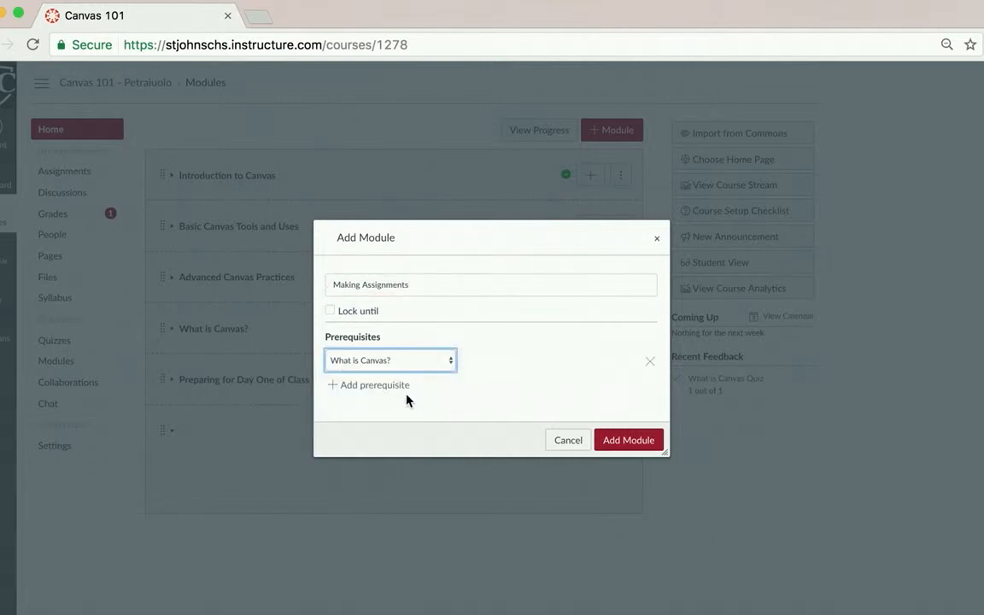
{"action": "left_click", "coordinate": [400, 390]}
{"action": "left_click", "coordinate": [402, 390]}
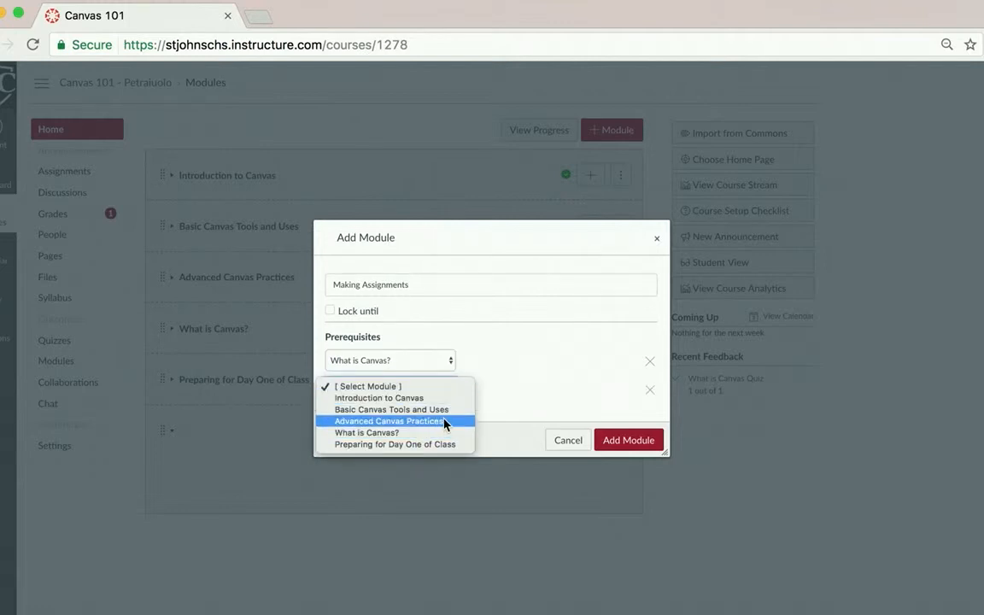
{"action": "left_click", "coordinate": [442, 446]}
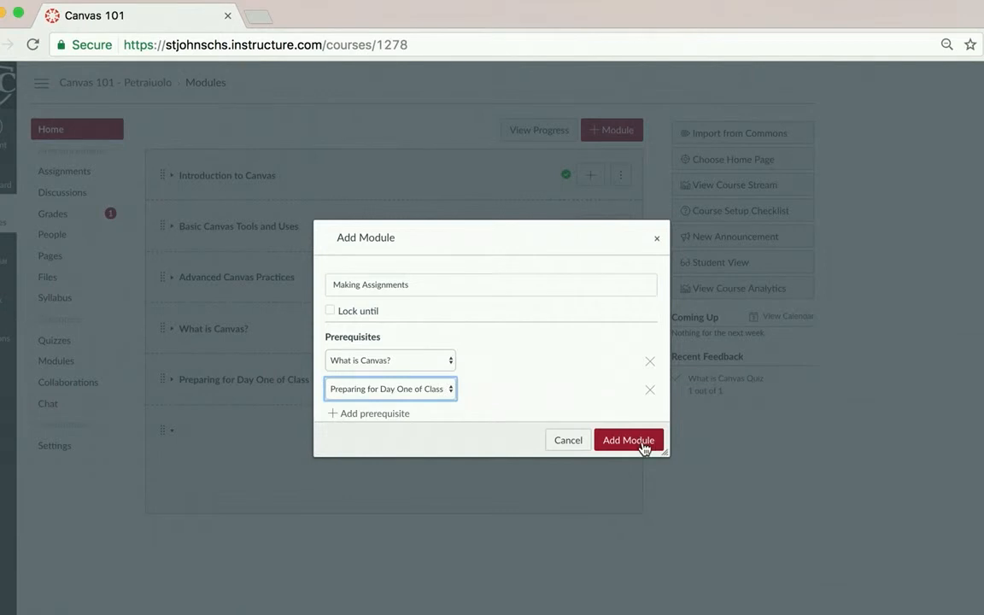
{"action": "left_click", "coordinate": [645, 443]}
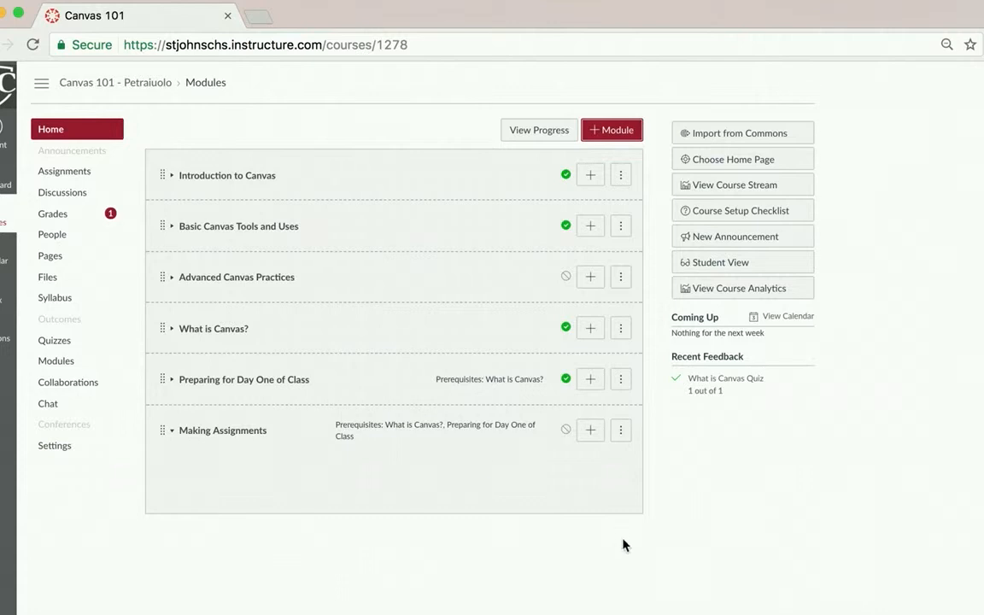
Add the existing page "Lesson Six: How to Make Assignments" to the Making Assignments module.
{"action": "left_click", "coordinate": [597, 438]}
{"action": "left_click", "coordinate": [368, 246]}
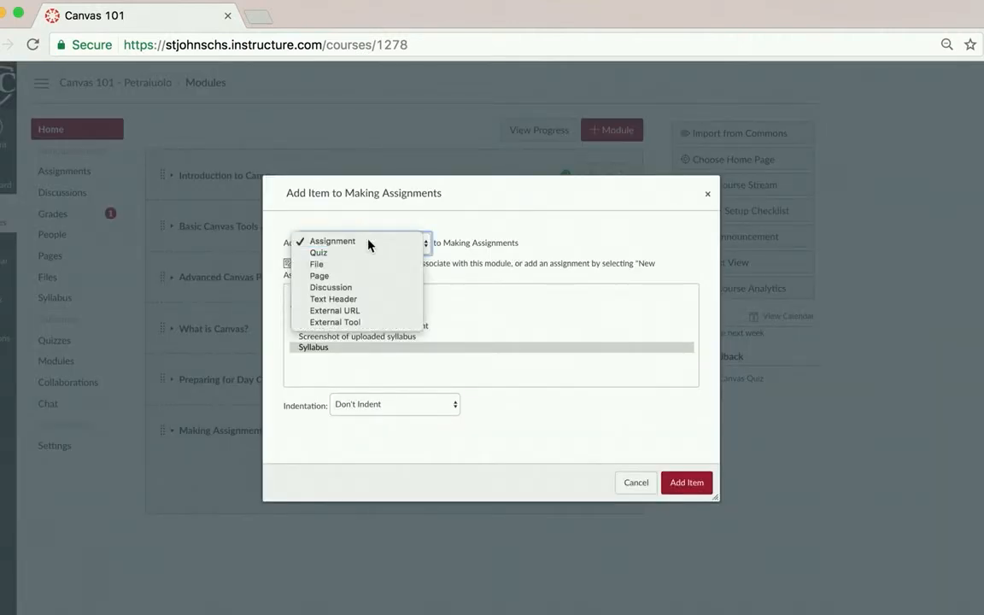
{"action": "left_click", "coordinate": [365, 281]}
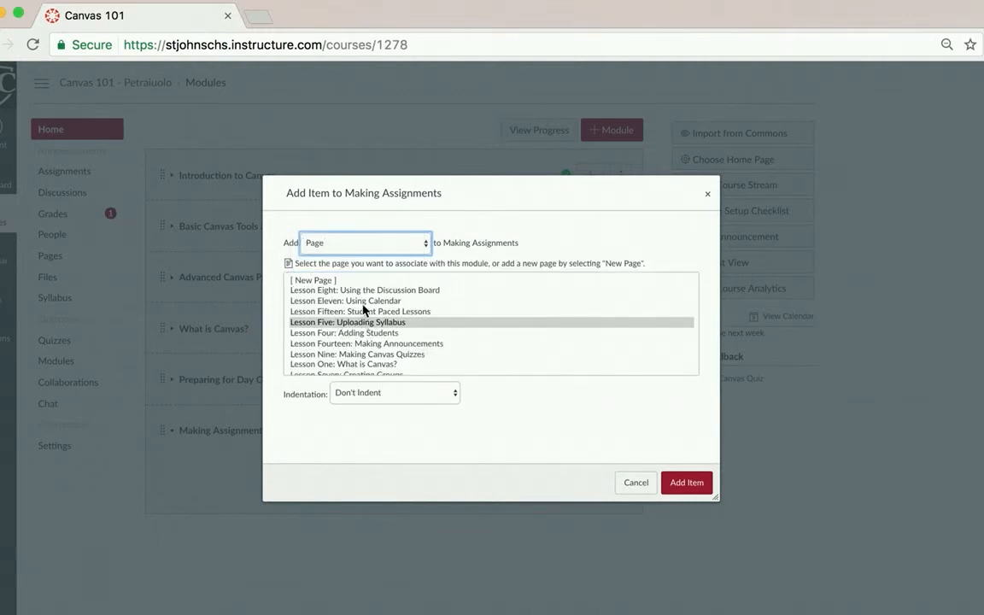
{"action": "scroll", "coordinate": [355, 357], "scroll_direction": "down", "scroll_amount": 4}
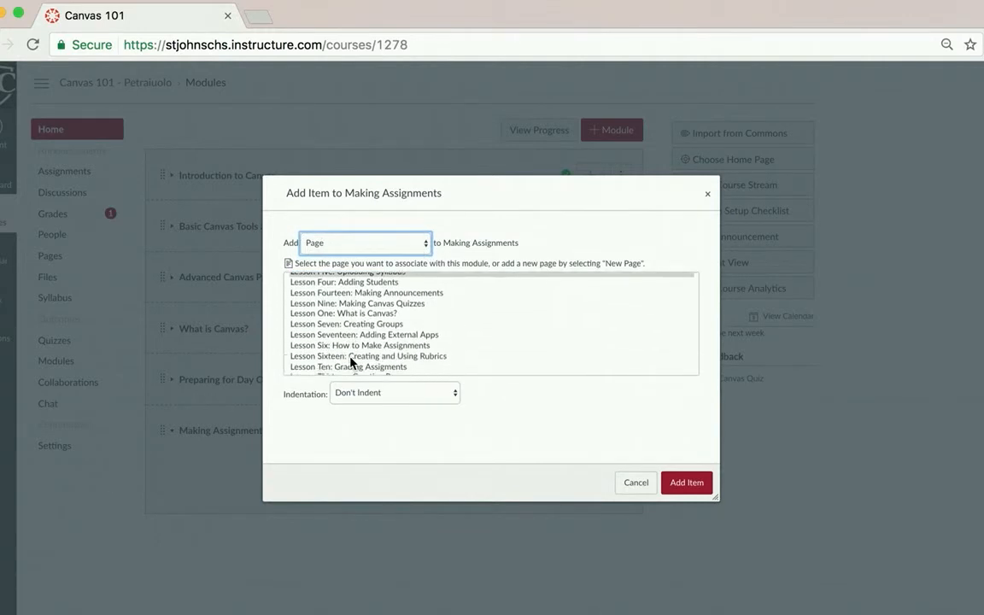
{"action": "left_click", "coordinate": [360, 332]}
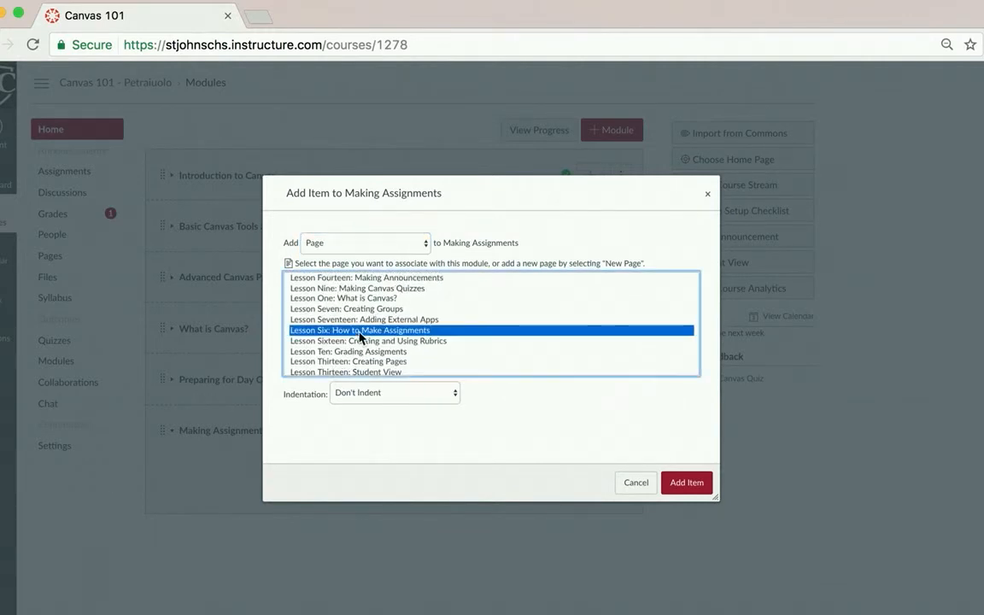
{"action": "left_click", "coordinate": [689, 483]}
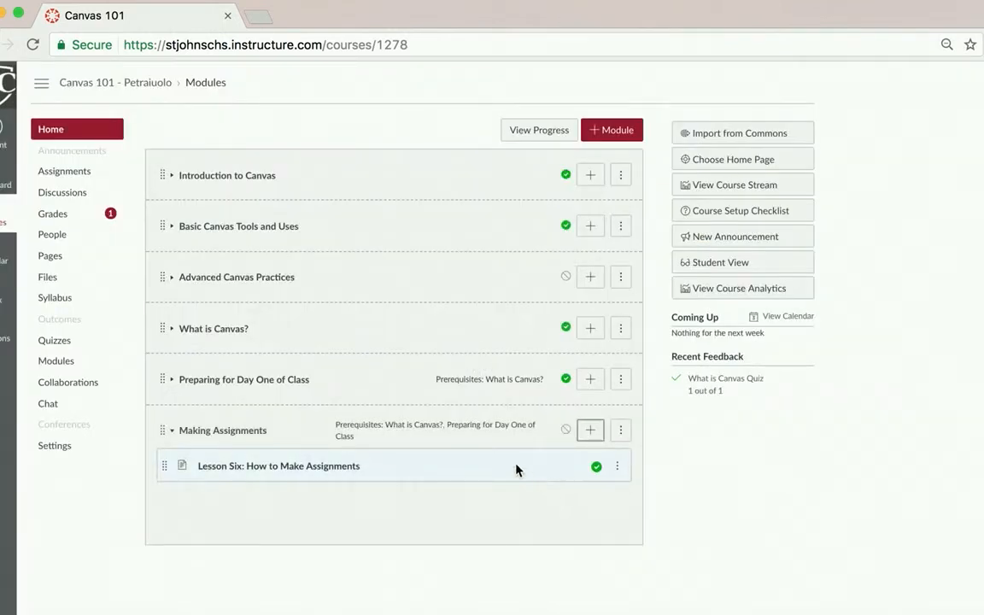
Add the existing assignment "First Assignment of Year" to the Making Assignments module and publish the module.
{"action": "left_click", "coordinate": [591, 431]}
{"action": "left_click", "coordinate": [371, 238]}
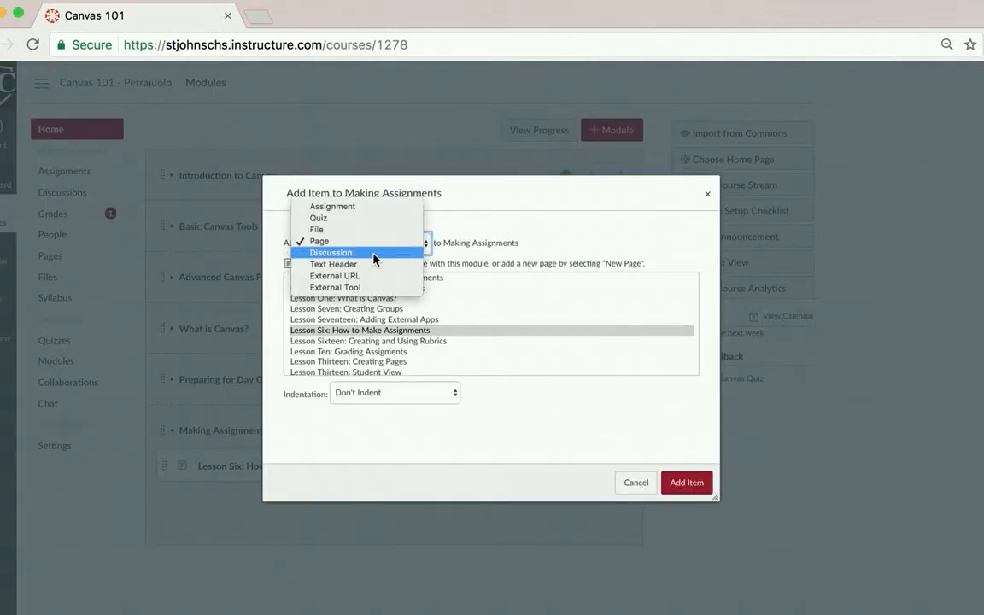
{"action": "left_click", "coordinate": [367, 214]}
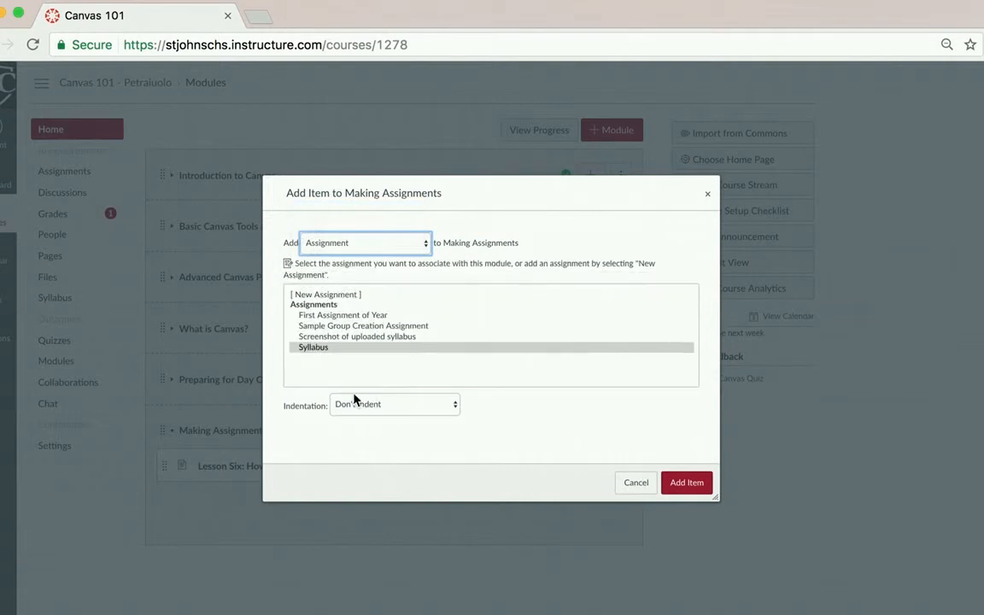
{"action": "left_click", "coordinate": [352, 316]}
{"action": "left_click", "coordinate": [696, 485]}
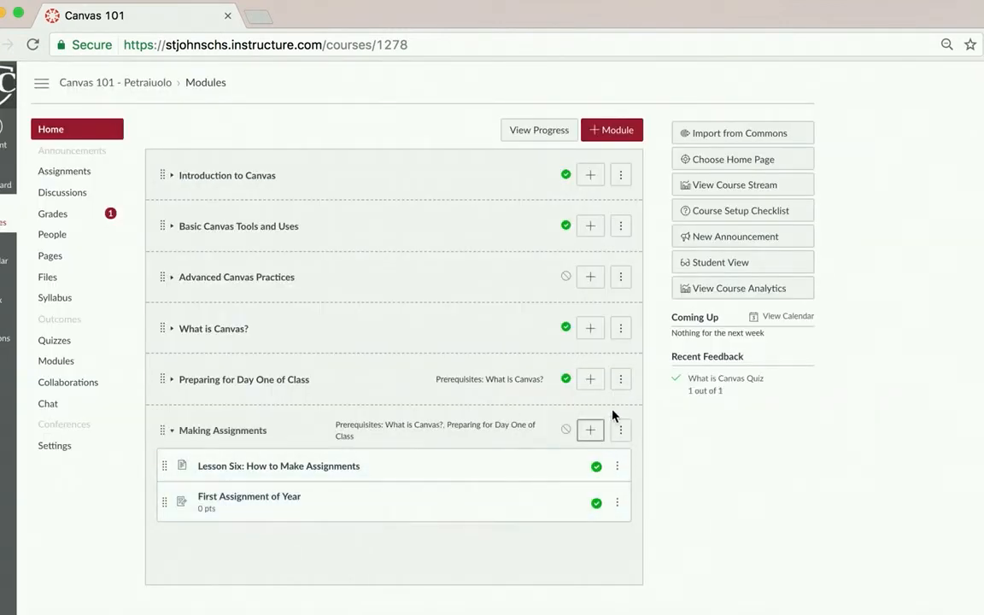
{"action": "left_click", "coordinate": [567, 432]}
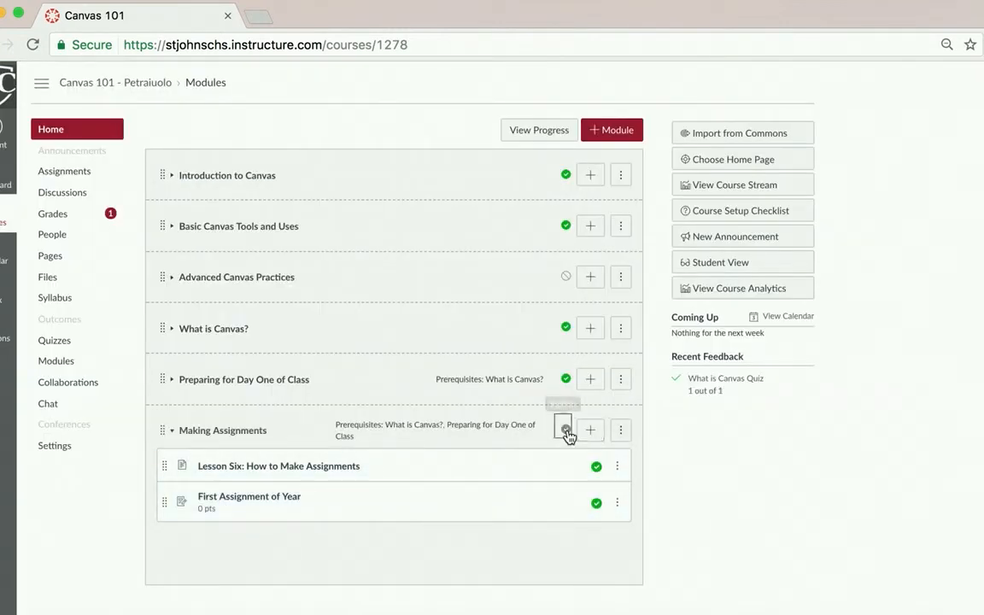
View the details of the First Assignment of Year assignment and return to the course home page.
{"action": "left_click", "coordinate": [241, 501]}
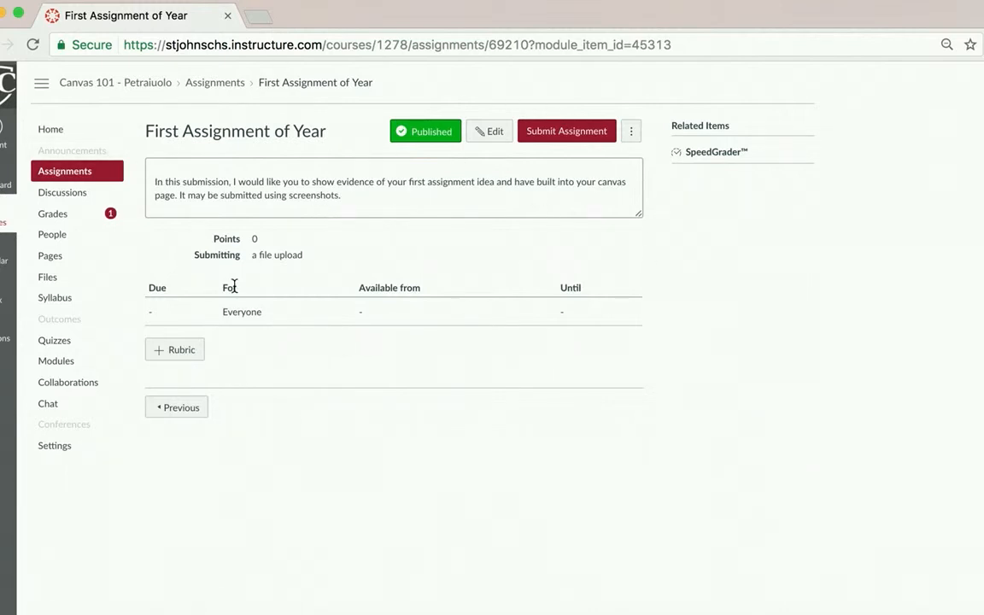
{"action": "left_click", "coordinate": [59, 141]}
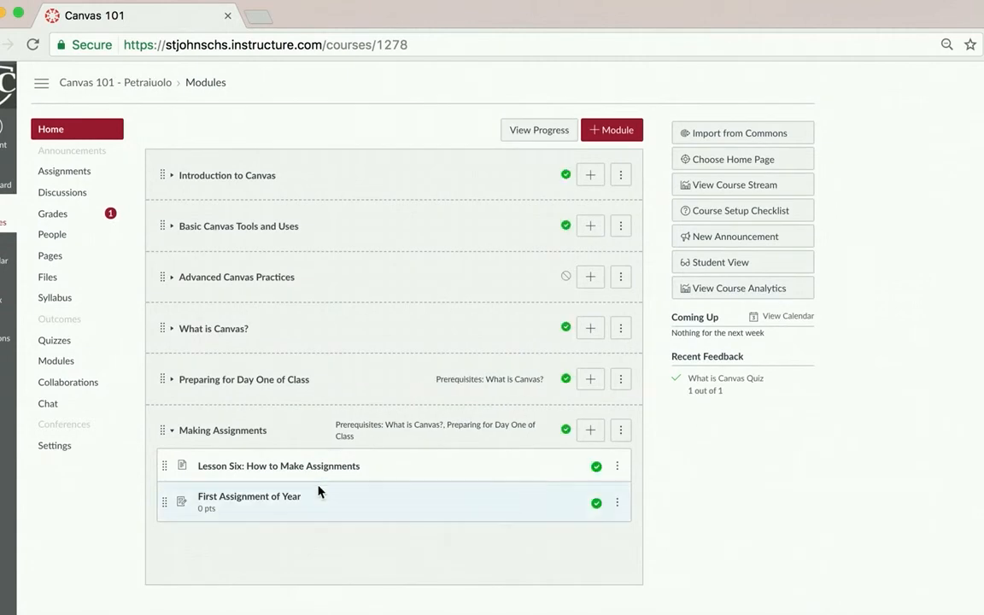
Collapse the Making Assignments module and review the lessons listed in the Basic Canvas Tools and Uses module.
{"action": "left_click", "coordinate": [173, 433]}
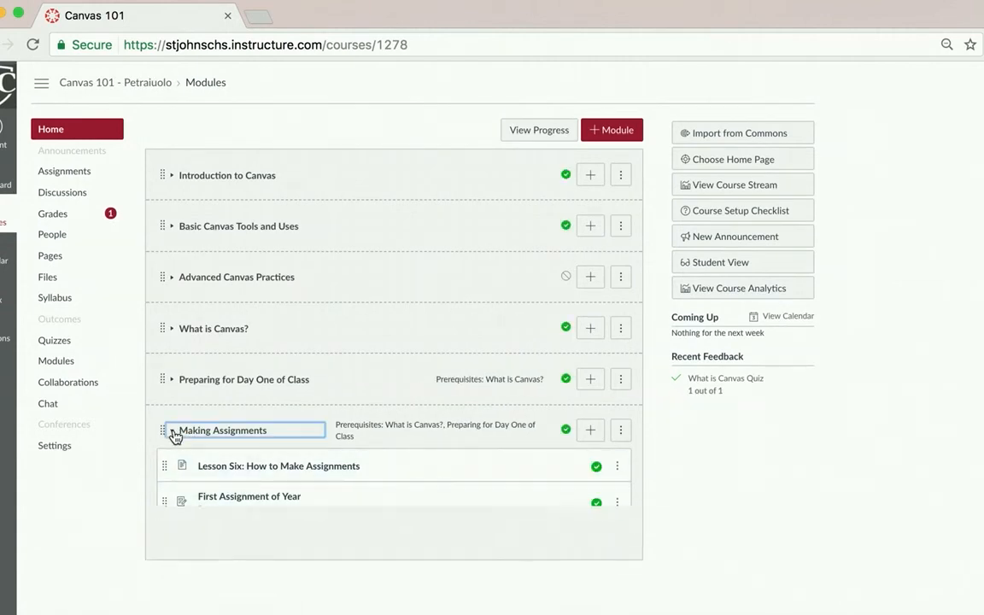
{"action": "left_click", "coordinate": [172, 227]}
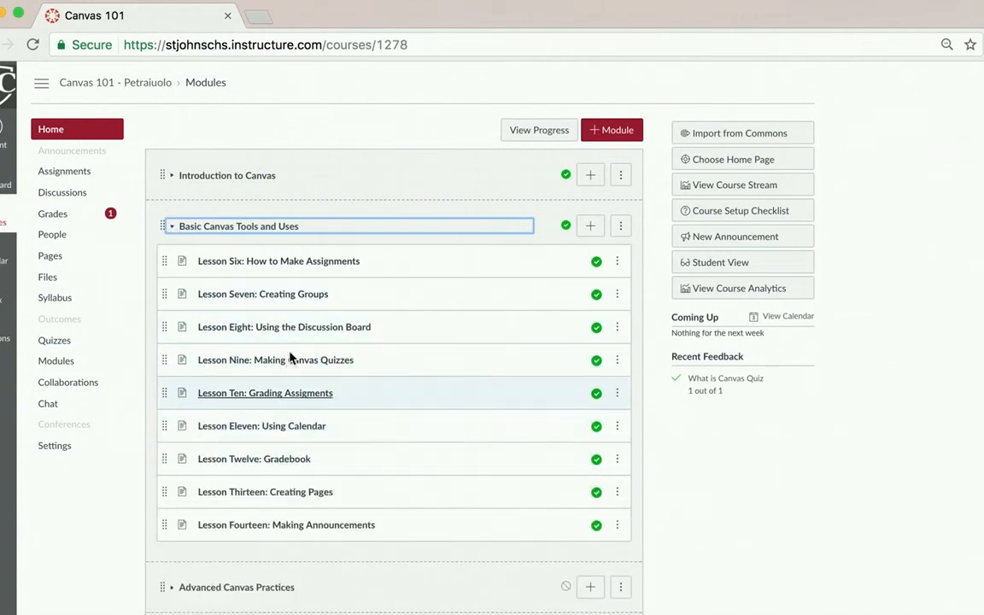
{"action": "left_click", "coordinate": [164, 223]}
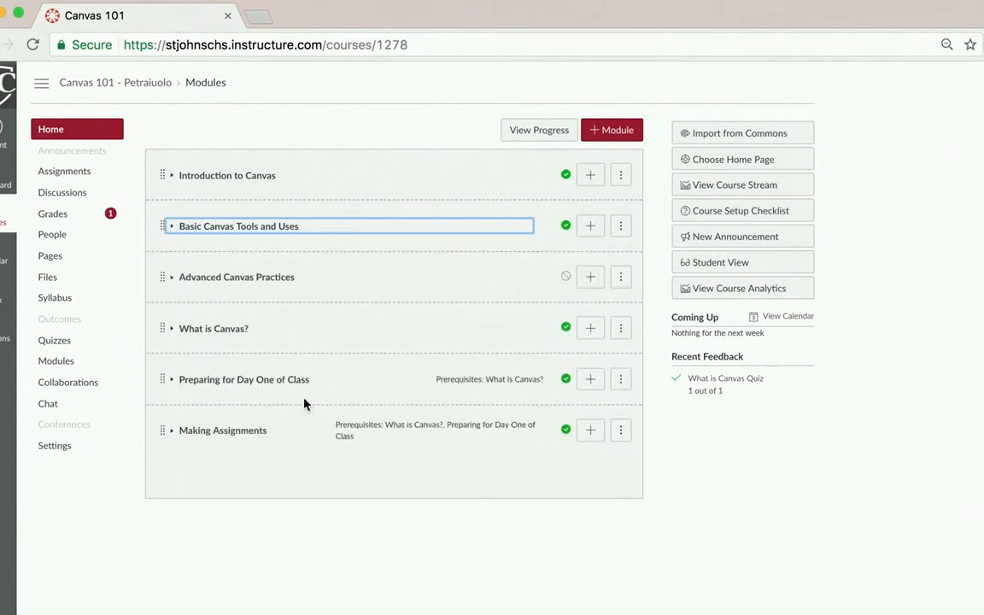
Create a module named "Making Groups" with What is Canvas?, Preparing for Day One of Class and Making Assignments as prerequisites.
{"action": "left_click", "coordinate": [637, 137]}
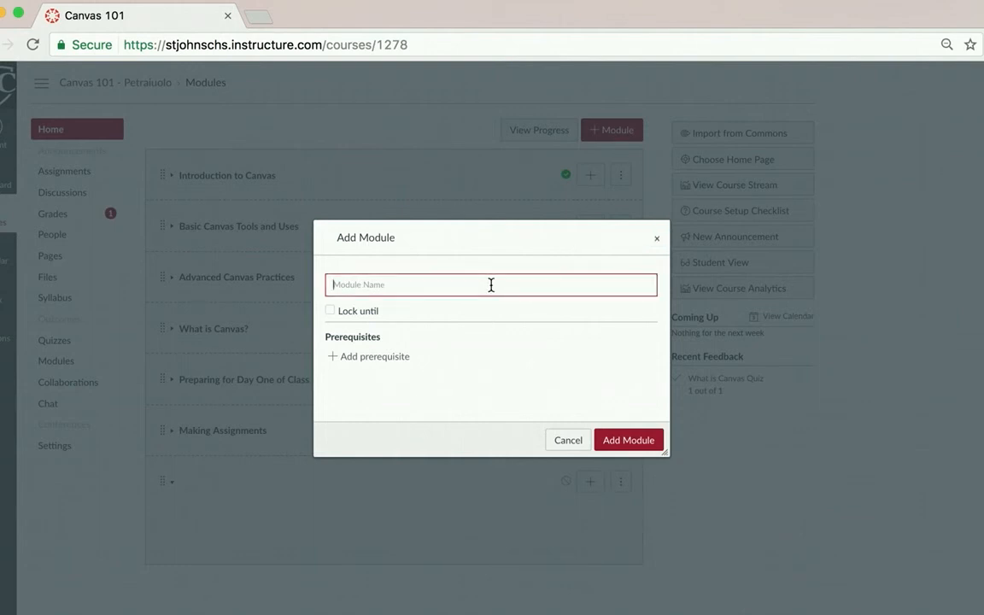
{"action": "type", "text": "Making Groups"}
{"action": "left_click", "coordinate": [366, 357]}
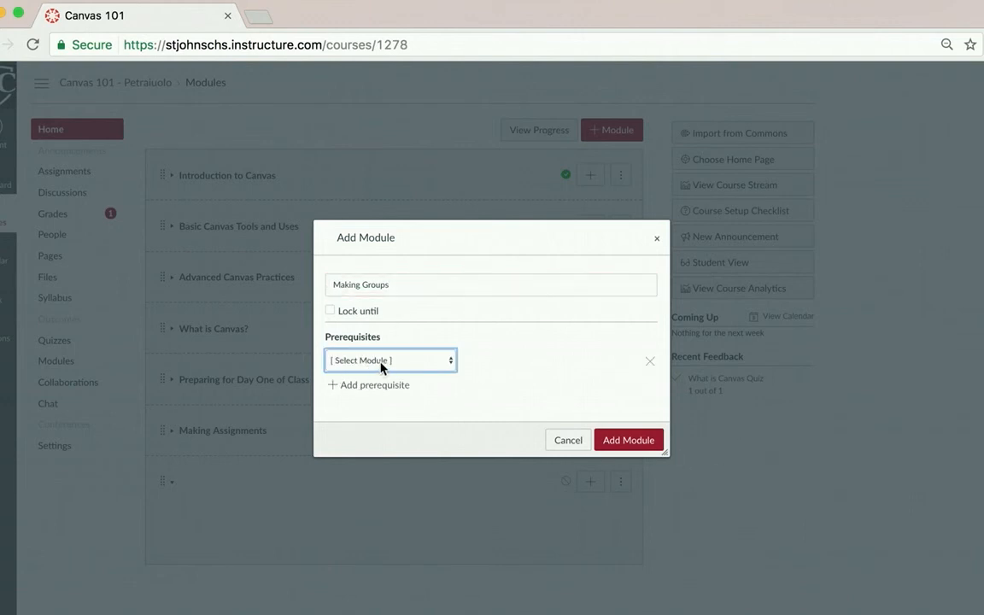
{"action": "left_click", "coordinate": [376, 359]}
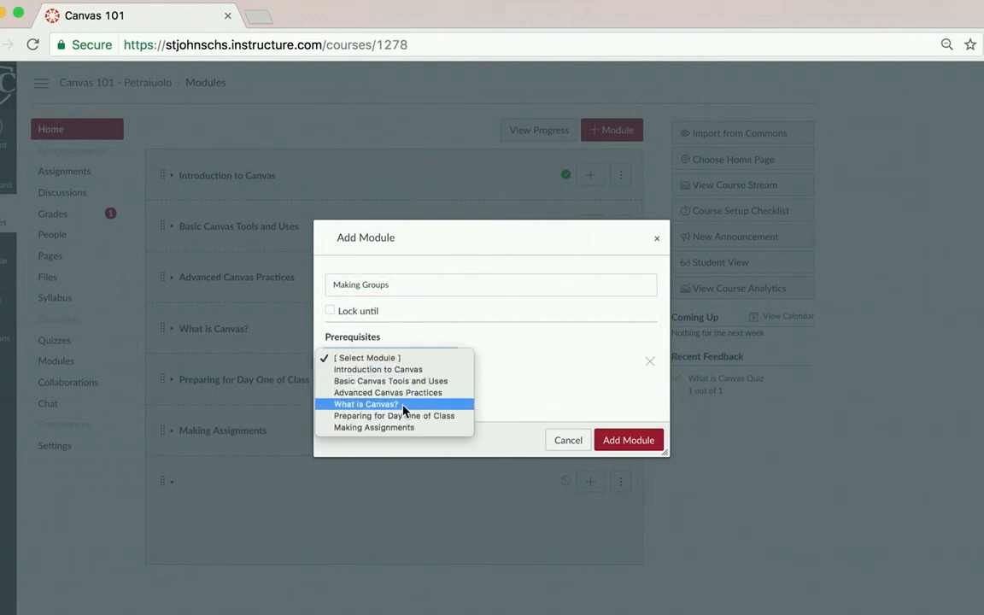
{"action": "left_click", "coordinate": [400, 404]}
{"action": "left_click", "coordinate": [373, 385]}
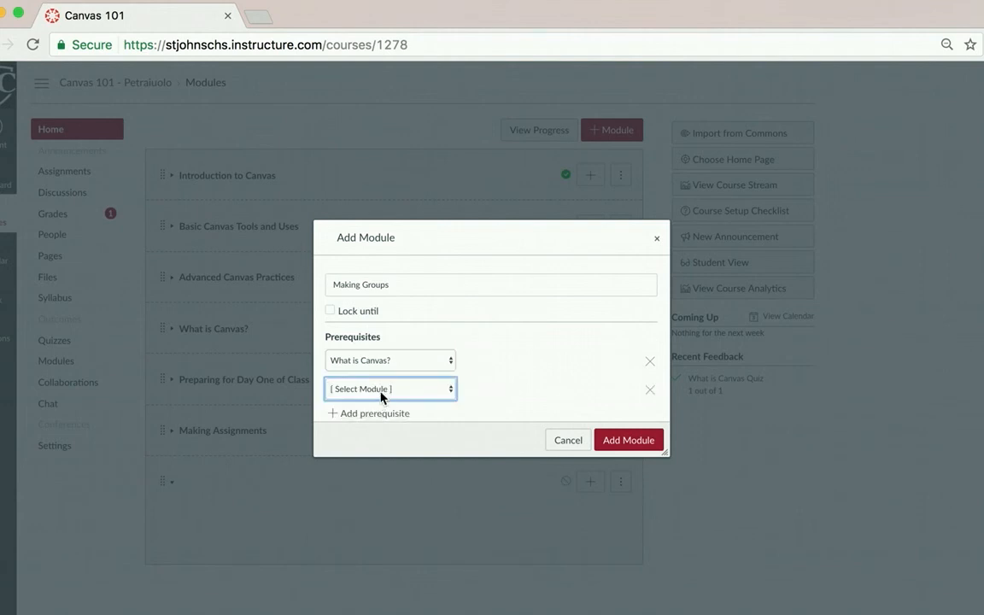
{"action": "left_click", "coordinate": [381, 394]}
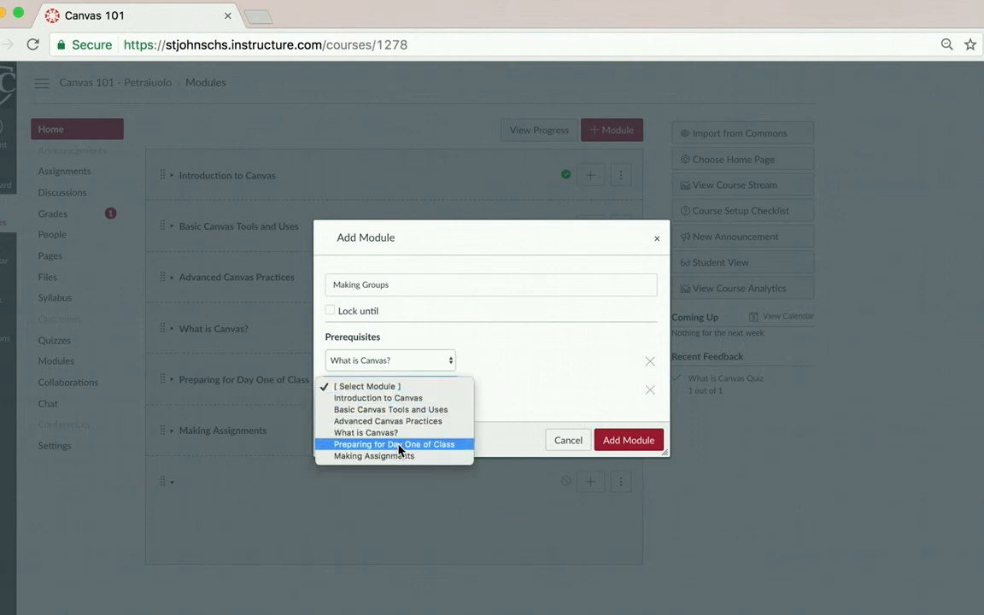
{"action": "left_click", "coordinate": [400, 444]}
{"action": "left_click", "coordinate": [382, 423]}
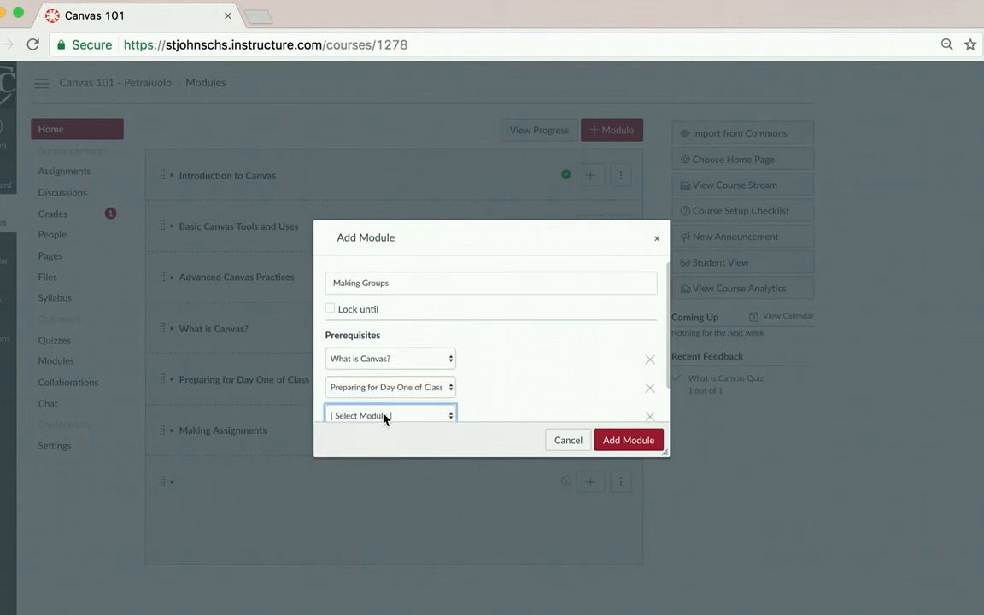
{"action": "left_click", "coordinate": [384, 417]}
{"action": "left_click", "coordinate": [395, 483]}
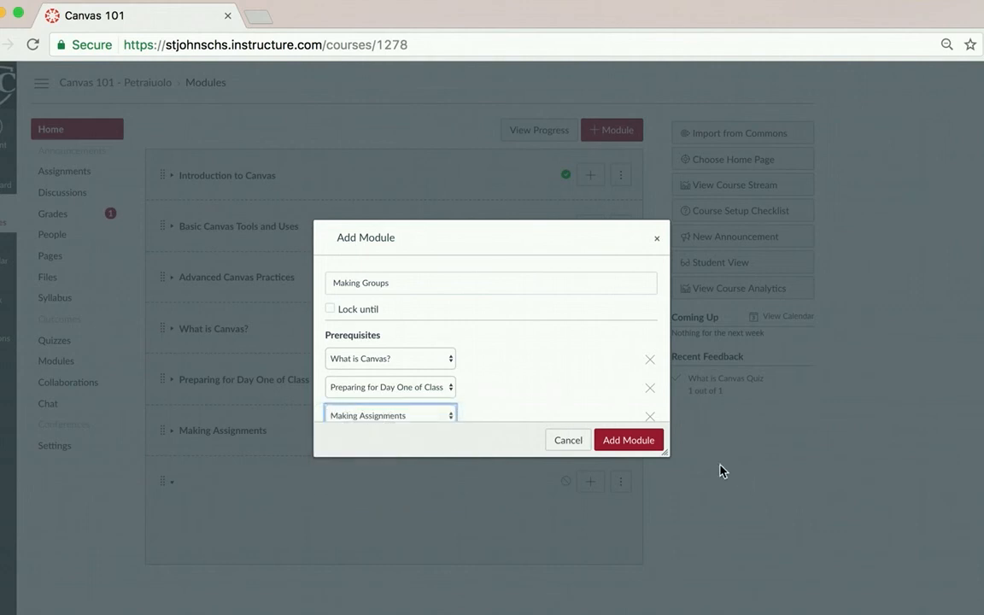
{"action": "left_click", "coordinate": [652, 441]}
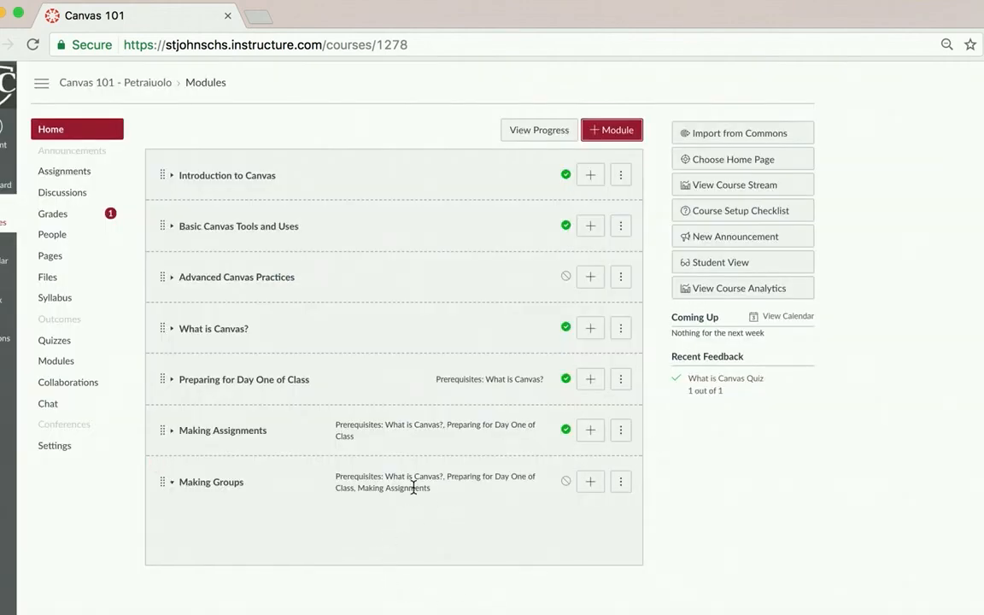
Add the existing page "Lesson Seven: Creating Groups" to the Making Groups module.
{"action": "left_click", "coordinate": [594, 481]}
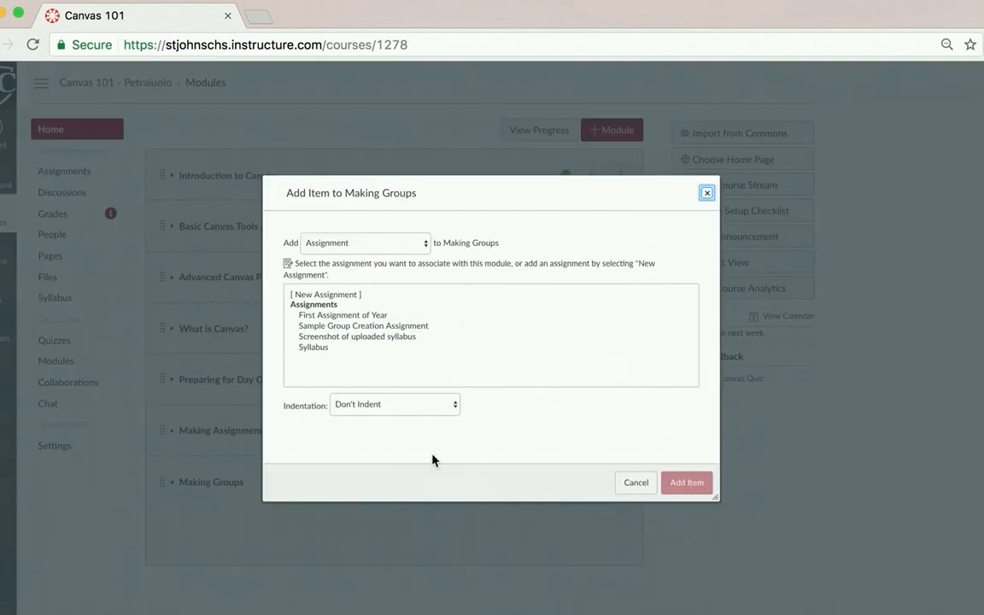
{"action": "left_click", "coordinate": [373, 244]}
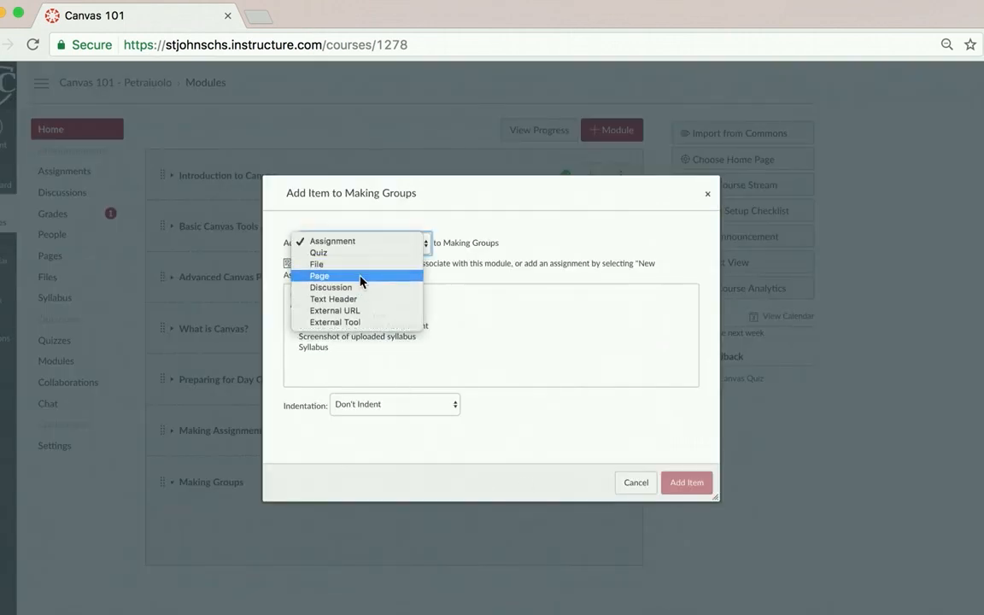
{"action": "left_click", "coordinate": [366, 279]}
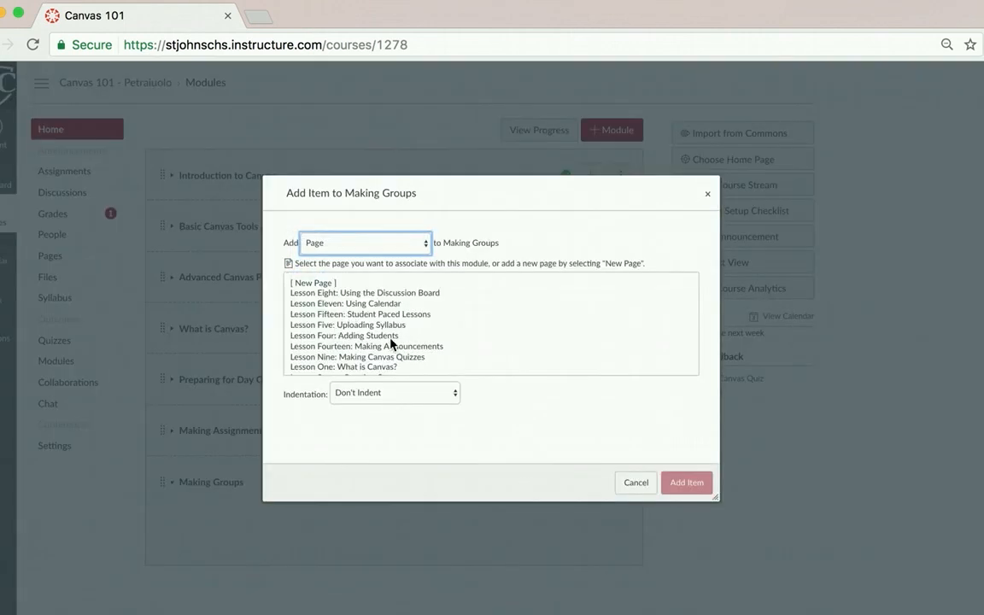
{"action": "scroll", "coordinate": [373, 358], "scroll_direction": "down", "scroll_amount": 3}
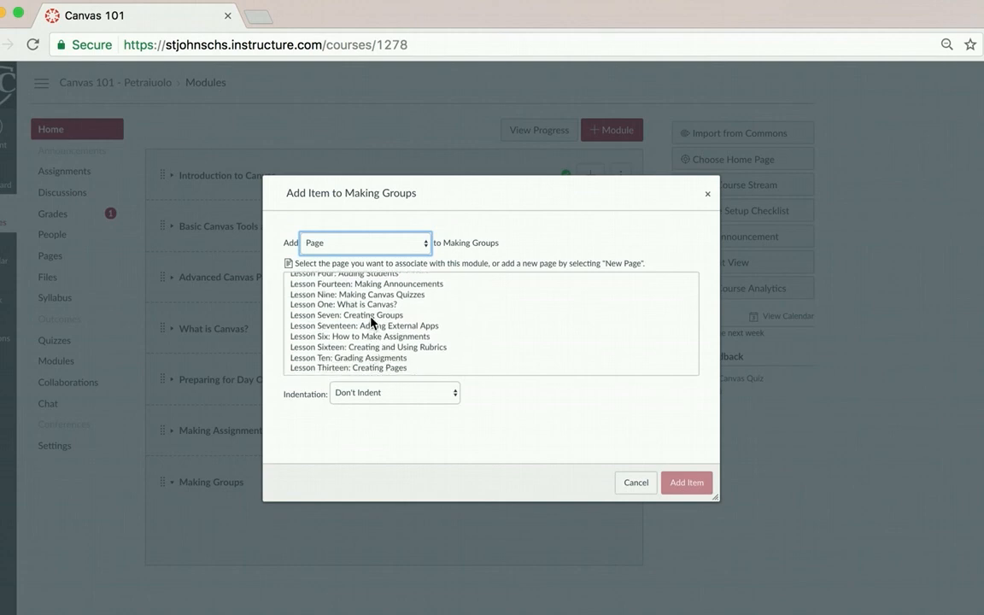
{"action": "left_click", "coordinate": [372, 317]}
{"action": "left_click", "coordinate": [685, 482]}
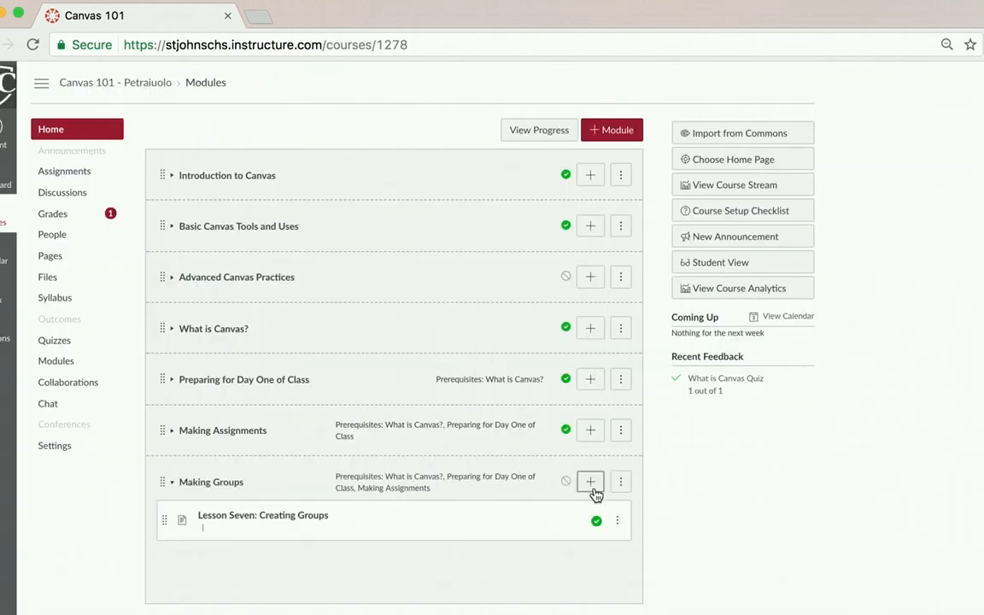
{"action": "left_click", "coordinate": [596, 518]}
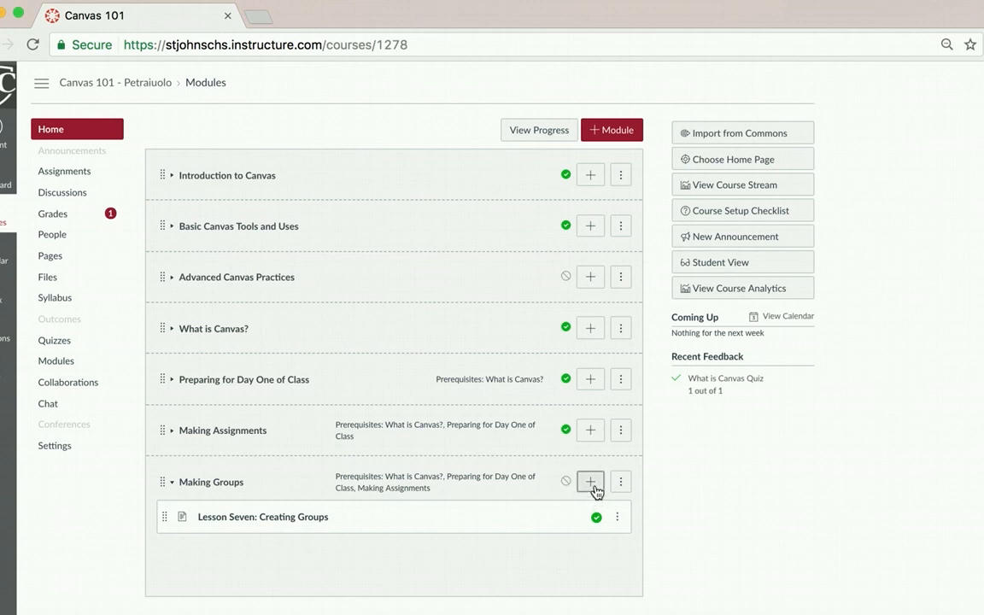
Begin adding another item to the Making Groups module and open the choice of item types.
{"action": "left_click", "coordinate": [591, 484]}
{"action": "left_click", "coordinate": [407, 248]}
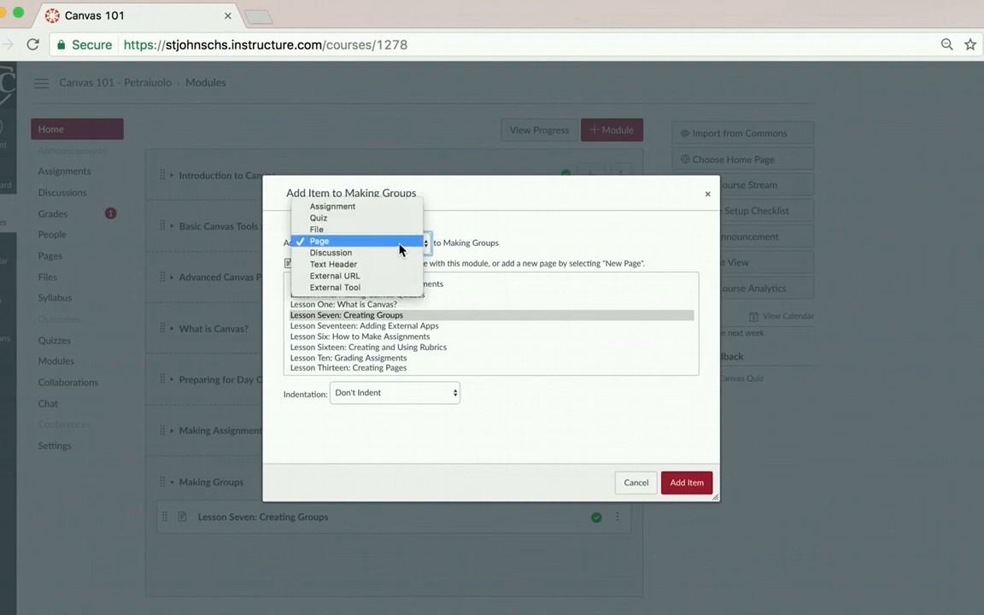